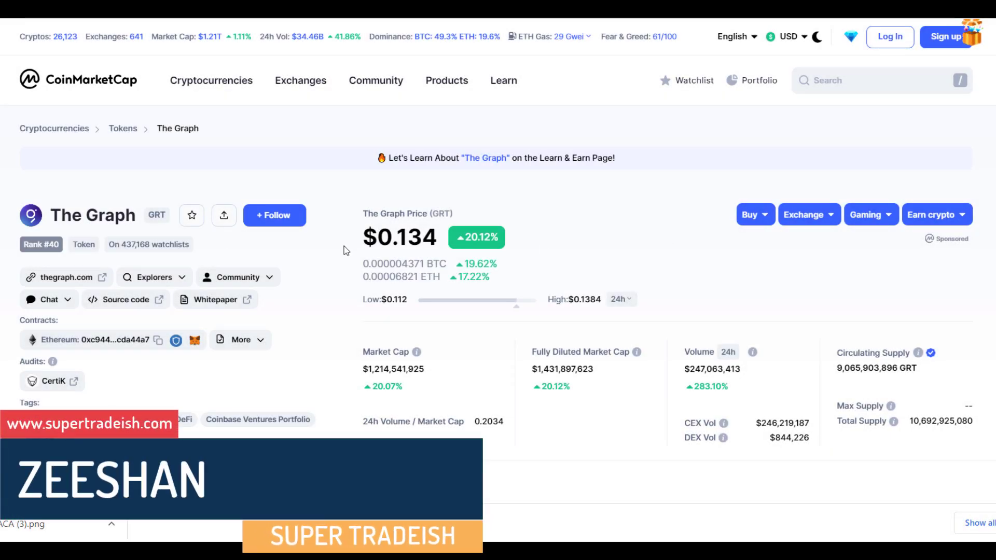
Zoom out and back in on the GRT/USDT daily chart to see history back to the 2021 peak
{"action": "left_click_drag", "start_coordinate": [63, 218], "coordinate": [171, 219]}
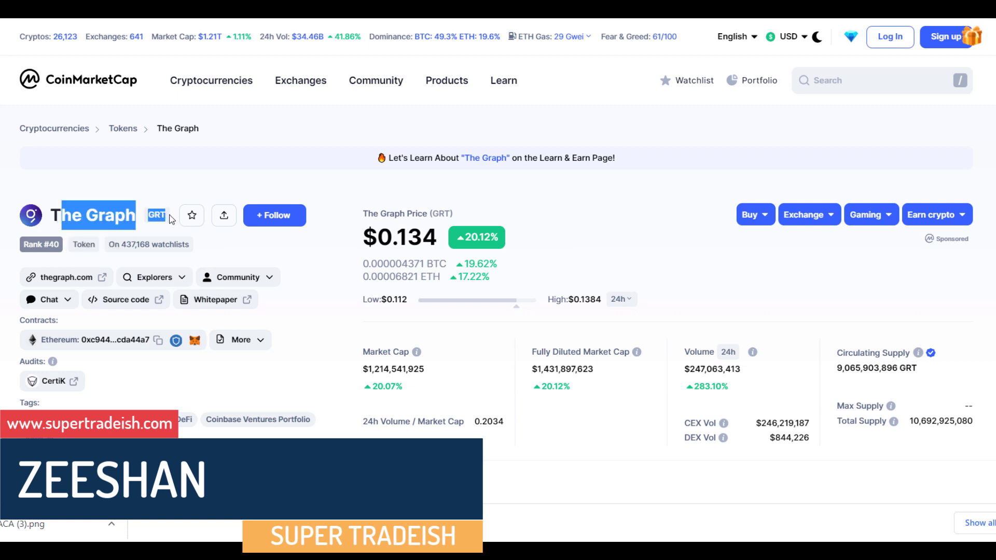
{"action": "left_click", "coordinate": [154, 217]}
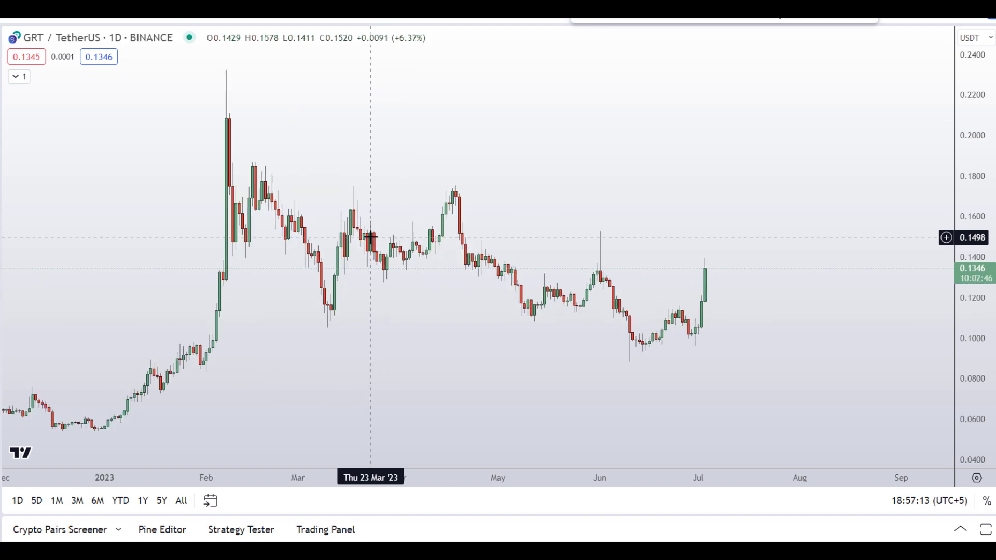
{"action": "scroll", "coordinate": [370, 237], "scroll_direction": "down", "scroll_amount": 6}
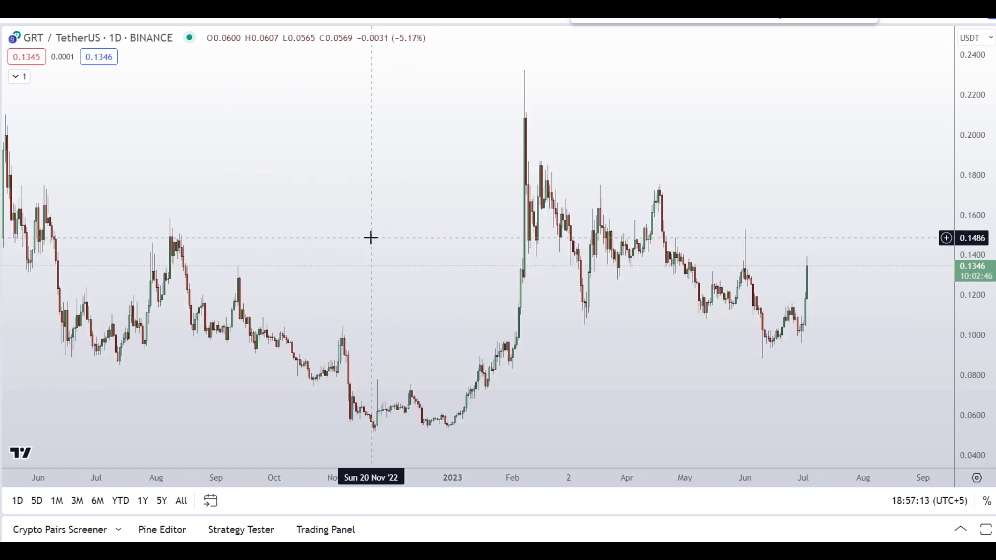
{"action": "scroll", "coordinate": [371, 238], "scroll_direction": "down", "scroll_amount": 5}
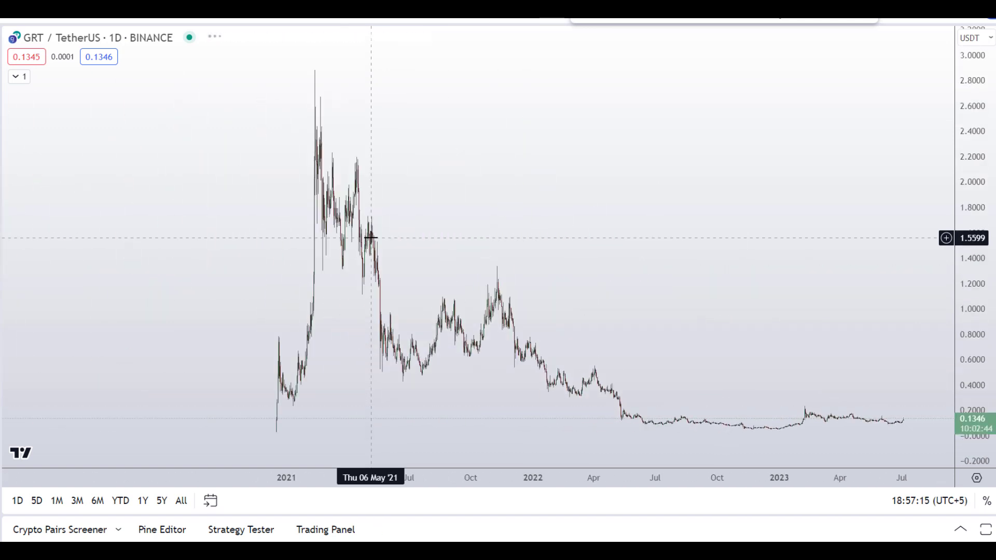
{"action": "scroll", "coordinate": [370, 238], "scroll_direction": "up", "scroll_amount": 6}
{"action": "scroll", "coordinate": [370, 238], "scroll_direction": "up", "scroll_amount": 3}
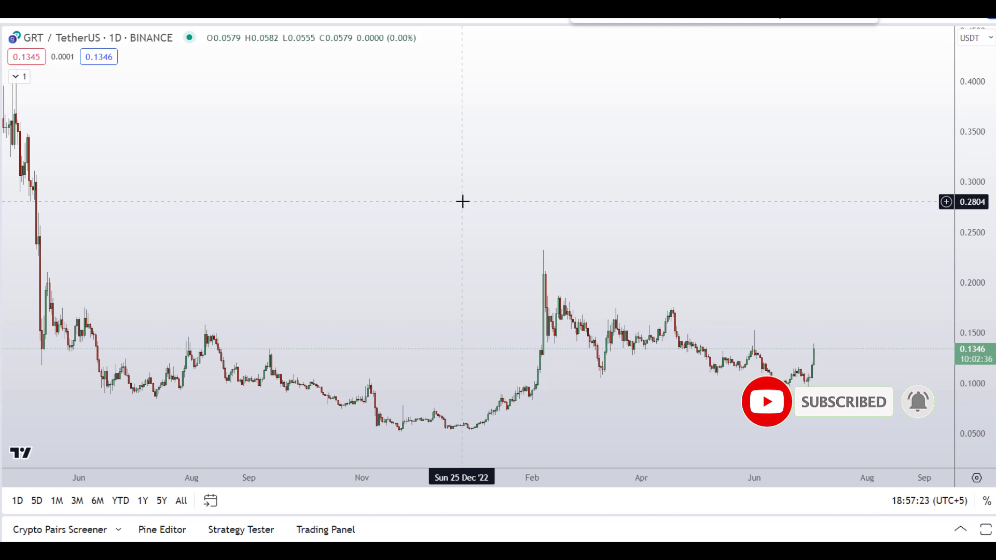
{"action": "scroll", "coordinate": [463, 201], "scroll_direction": "up", "scroll_amount": 4}
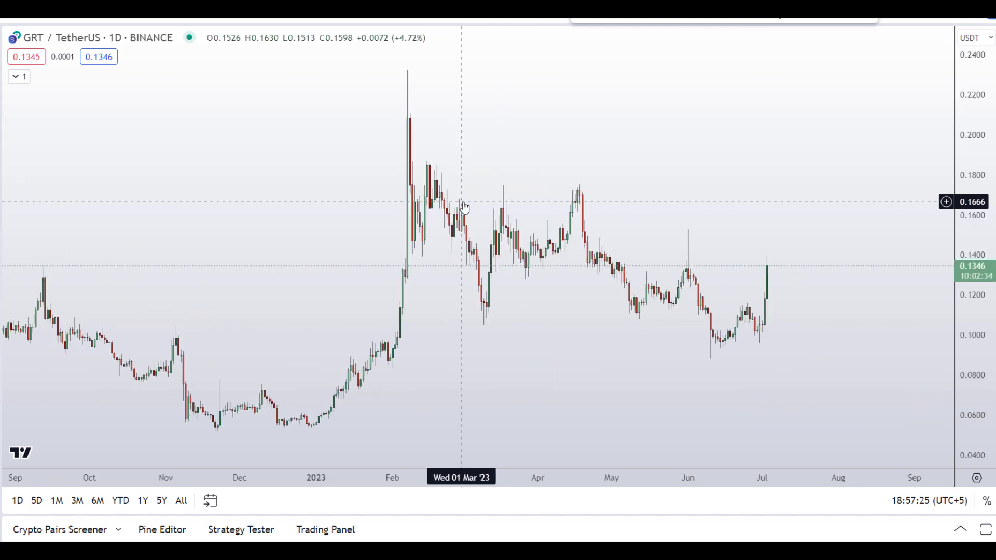
{"action": "scroll", "coordinate": [465, 208], "scroll_direction": "down", "scroll_amount": 2}
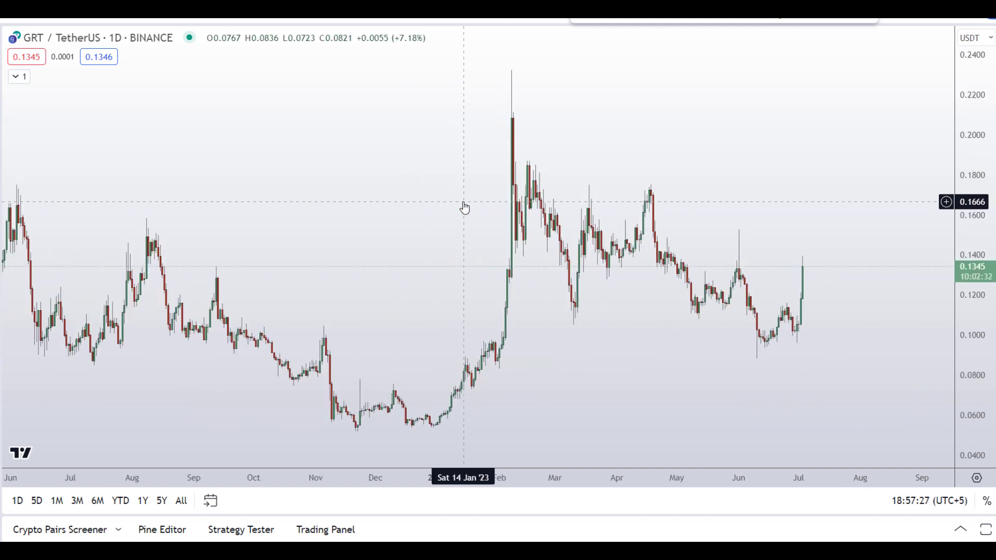
{"action": "scroll", "coordinate": [464, 205], "scroll_direction": "down", "scroll_amount": 3}
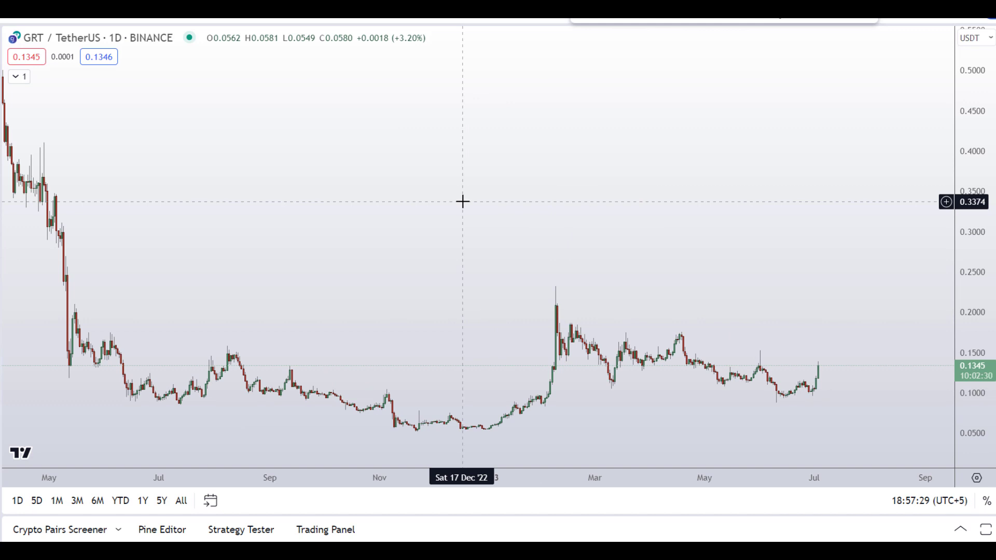
{"action": "scroll", "coordinate": [463, 201], "scroll_direction": "down", "scroll_amount": 2}
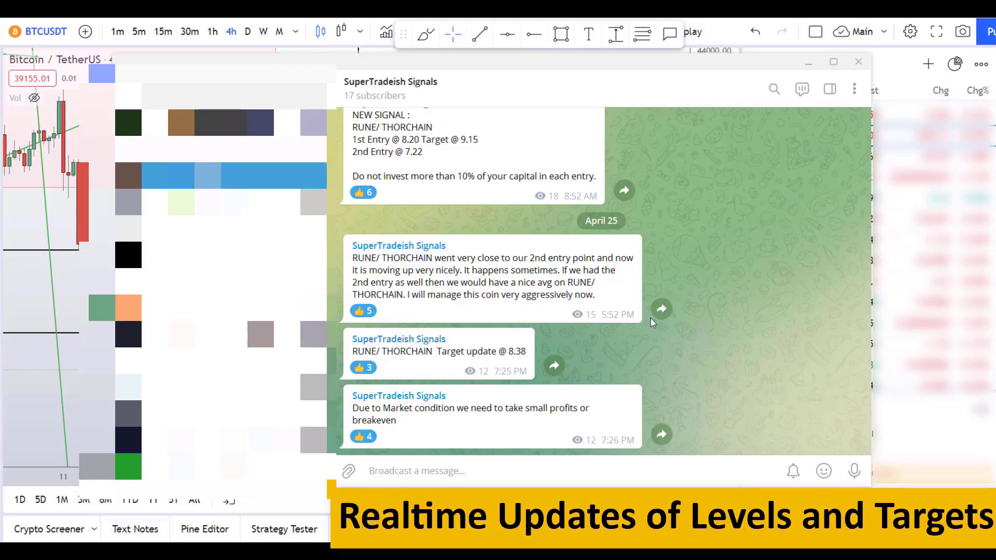
{"action": "scroll", "coordinate": [651, 319], "scroll_direction": "up", "scroll_amount": 3}
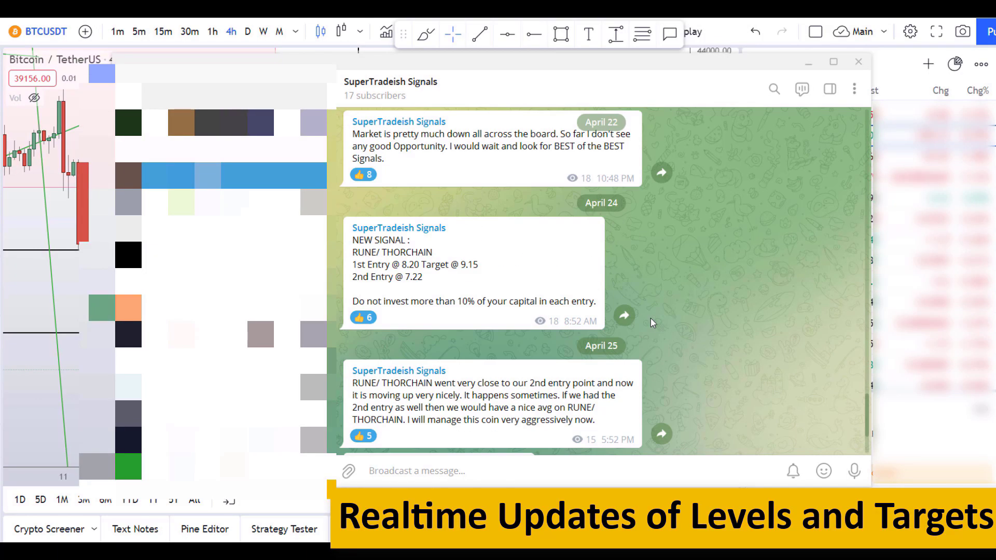
Scroll through the SuperTradeish Signals channel's earlier LPT and RUNE signal posts and updates
{"action": "scroll", "coordinate": [650, 319], "scroll_direction": "up", "scroll_amount": 10}
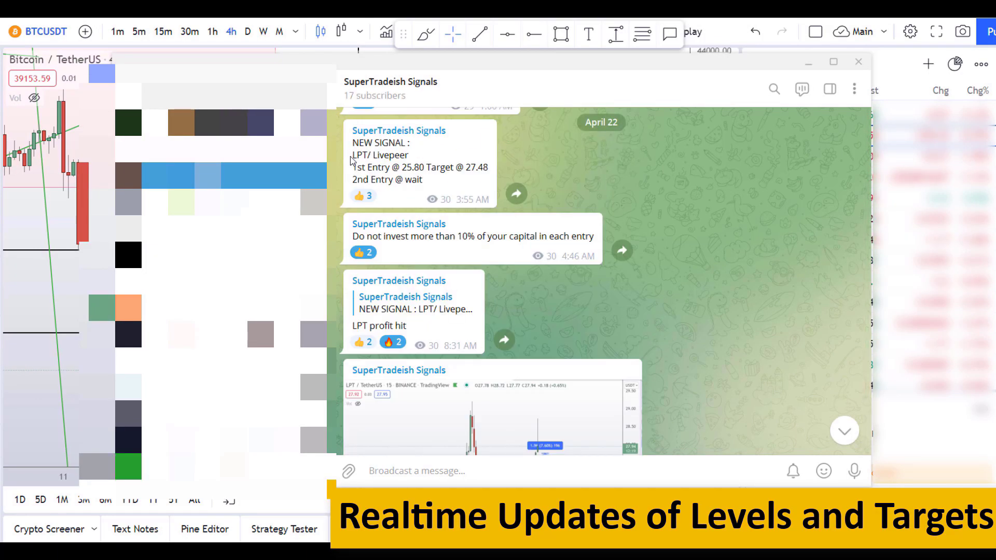
{"action": "scroll", "coordinate": [564, 259], "scroll_direction": "down", "scroll_amount": 2}
{"action": "scroll", "coordinate": [601, 285], "scroll_direction": "down", "scroll_amount": 4}
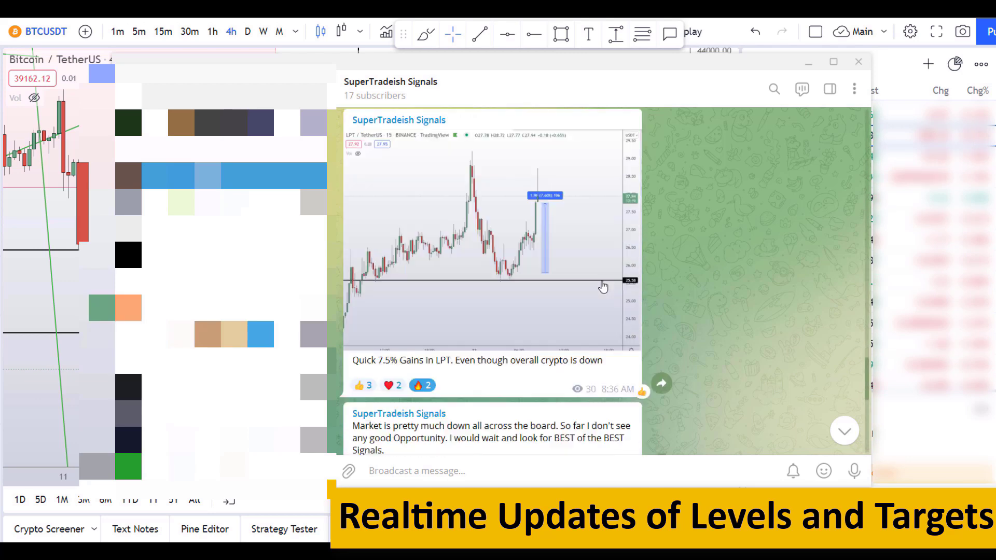
{"action": "scroll", "coordinate": [694, 283], "scroll_direction": "down", "scroll_amount": 8}
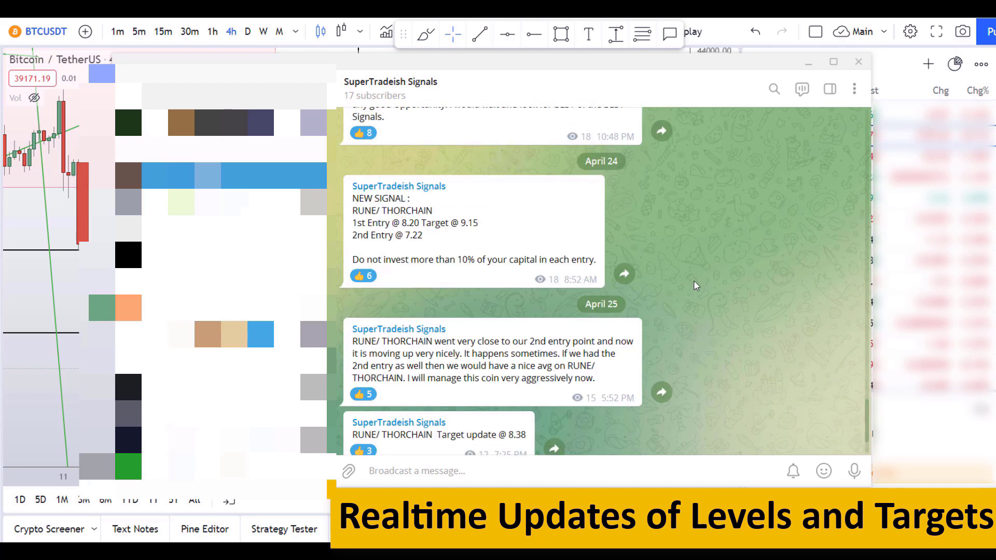
{"action": "scroll", "coordinate": [695, 285], "scroll_direction": "down", "scroll_amount": 2}
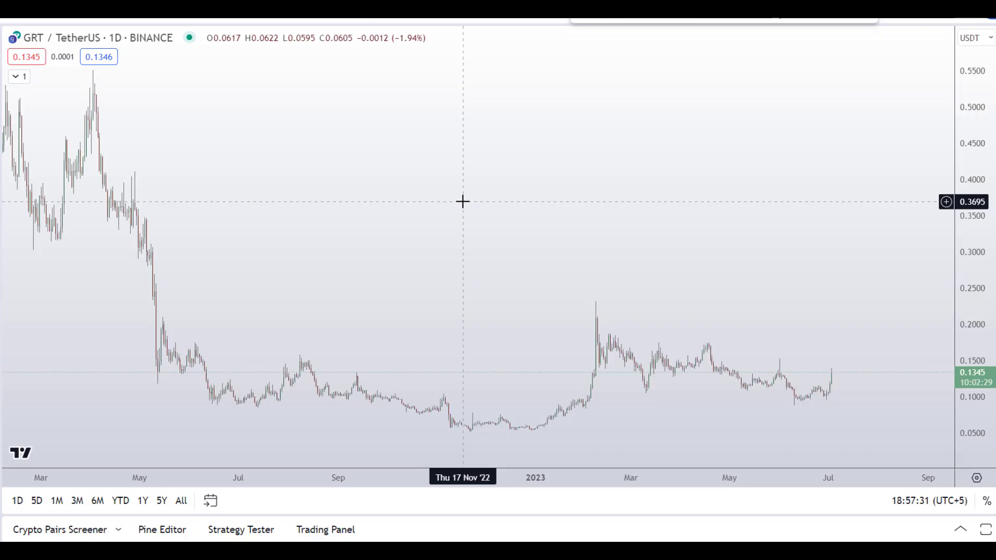
{"action": "scroll", "coordinate": [462, 201], "scroll_direction": "up", "scroll_amount": 2}
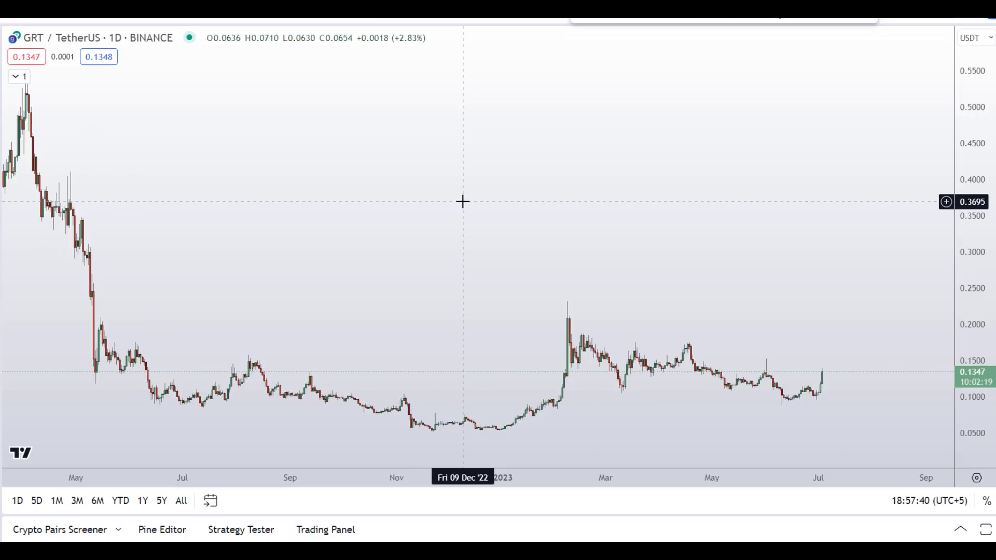
{"action": "scroll", "coordinate": [463, 201], "scroll_direction": "down", "scroll_amount": 3}
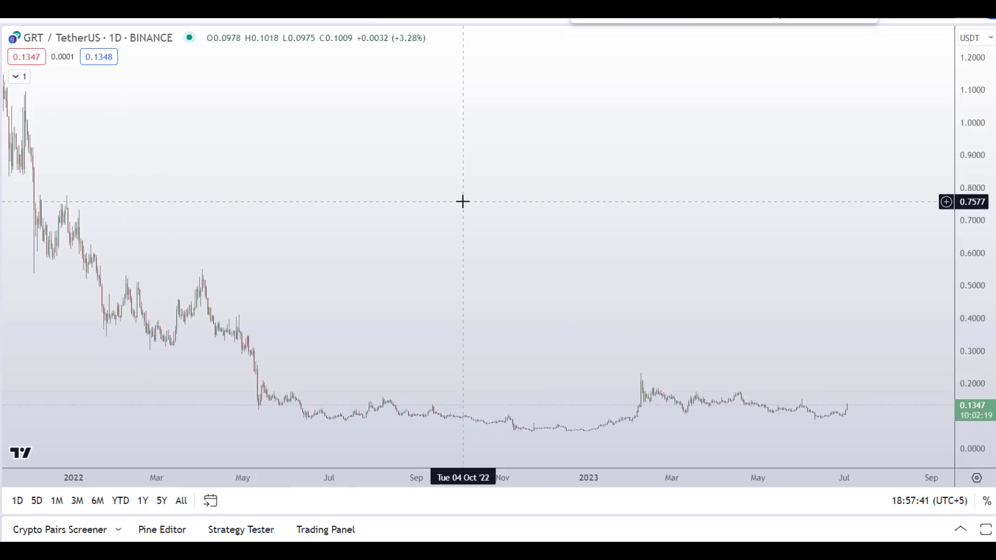
{"action": "scroll", "coordinate": [463, 201], "scroll_direction": "up", "scroll_amount": 4}
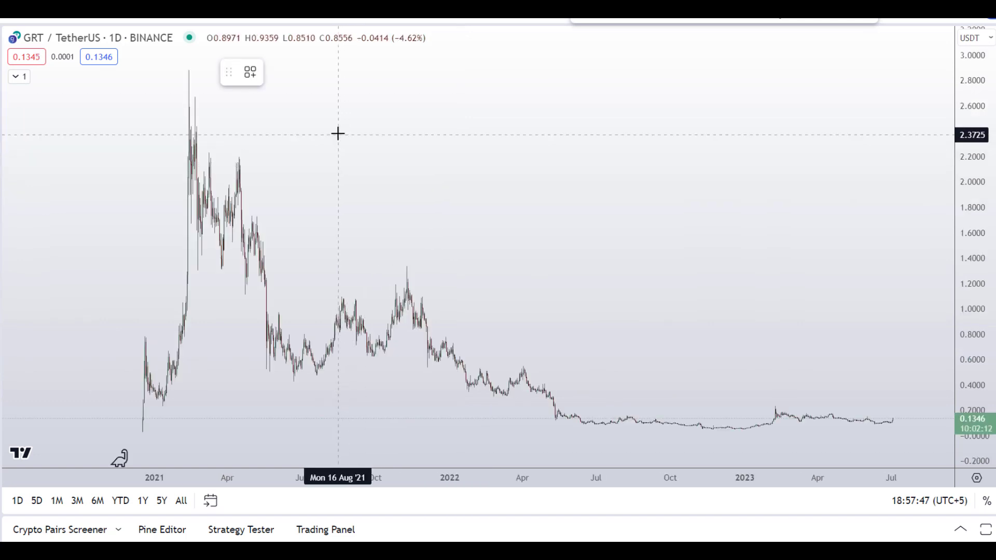
{"action": "left_click_drag", "start_coordinate": [340, 136], "coordinate": [591, 243]}
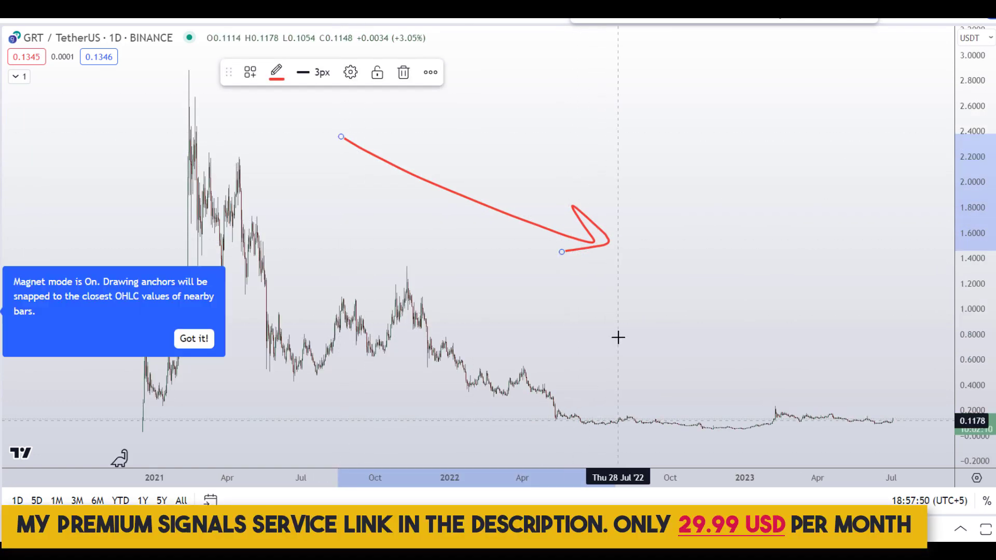
{"action": "key", "text": "ctrl+z"}
{"action": "scroll", "coordinate": [618, 338], "scroll_direction": "up", "scroll_amount": 2}
{"action": "scroll", "coordinate": [618, 337], "scroll_direction": "up", "scroll_amount": 3}
{"action": "scroll", "coordinate": [700, 384], "scroll_direction": "down", "scroll_amount": 2}
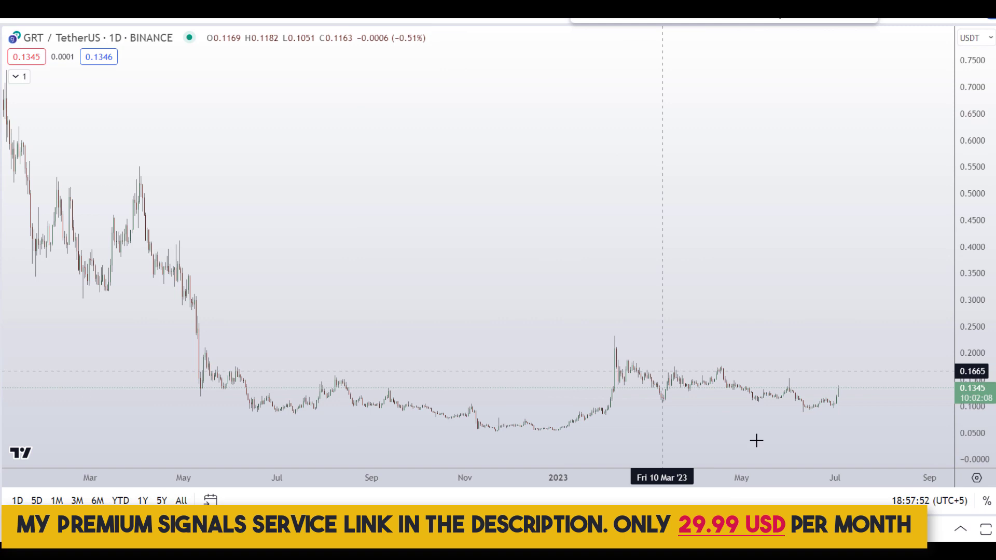
{"action": "scroll", "coordinate": [797, 353], "scroll_direction": "up", "scroll_amount": 3}
{"action": "mouse_move", "coordinate": [774, 245]}
{"action": "left_mouse_down"}
{"action": "mouse_move", "coordinate": [776, 379]}
{"action": "mouse_move", "coordinate": [787, 248]}
{"action": "left_mouse_up"}
{"action": "key", "text": "ctrl+z"}
{"action": "scroll", "coordinate": [816, 329], "scroll_direction": "down", "scroll_amount": 3}
{"action": "mouse_move", "coordinate": [421, 425]}
{"action": "left_mouse_down"}
{"action": "mouse_move", "coordinate": [542, 295]}
{"action": "mouse_move", "coordinate": [627, 337]}
{"action": "mouse_move", "coordinate": [802, 393]}
{"action": "left_mouse_up"}
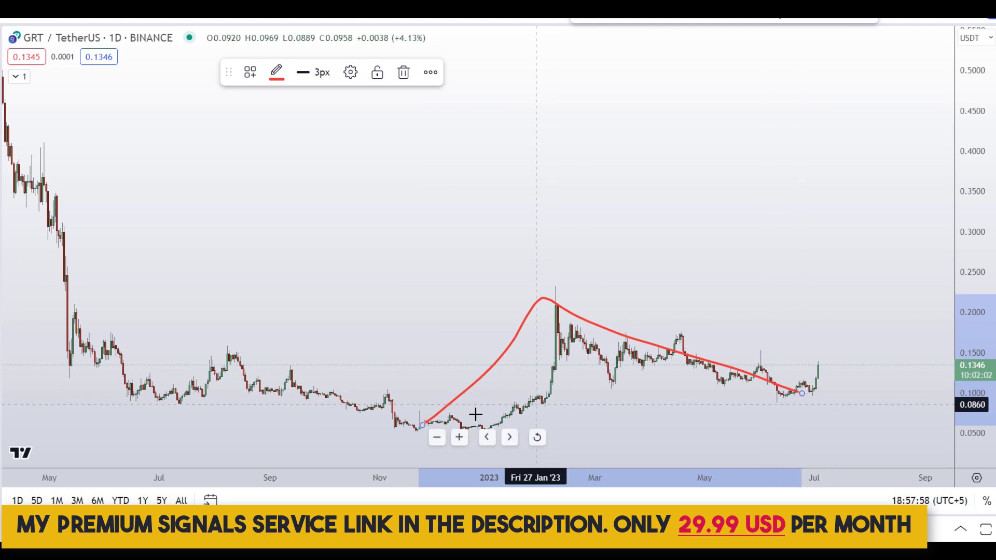
{"action": "left_click_drag", "start_coordinate": [424, 431], "coordinate": [541, 306]}
{"action": "mouse_move", "coordinate": [609, 315]}
{"action": "left_mouse_down"}
{"action": "mouse_move", "coordinate": [789, 392]}
{"action": "mouse_move", "coordinate": [870, 241]}
{"action": "left_mouse_up"}
{"action": "key", "text": "ctrl+z"}
{"action": "key", "text": "ctrl+z"}
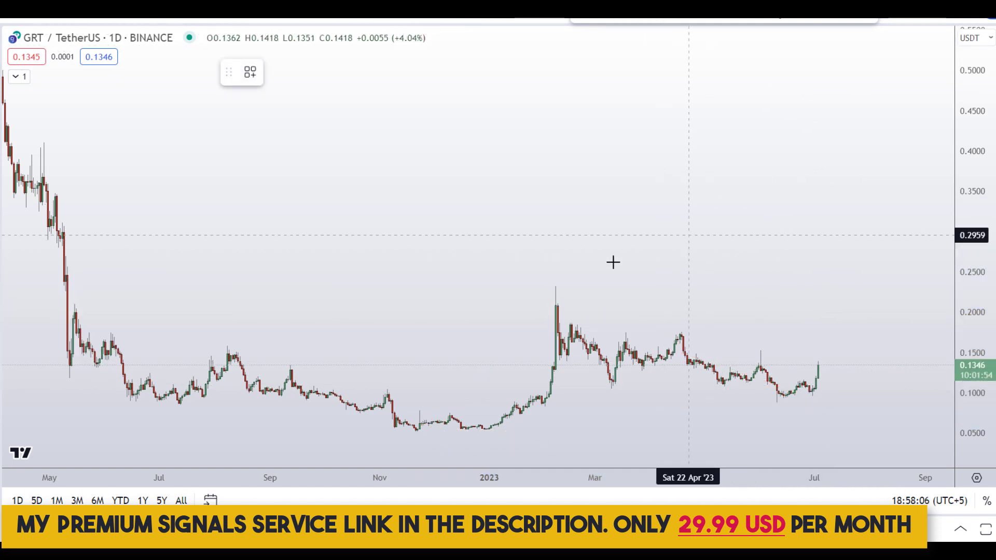
Draw two falling-wedge trend lines, one down from the February peak and one from the March low
{"action": "left_click_drag", "start_coordinate": [646, 312], "coordinate": [875, 385]}
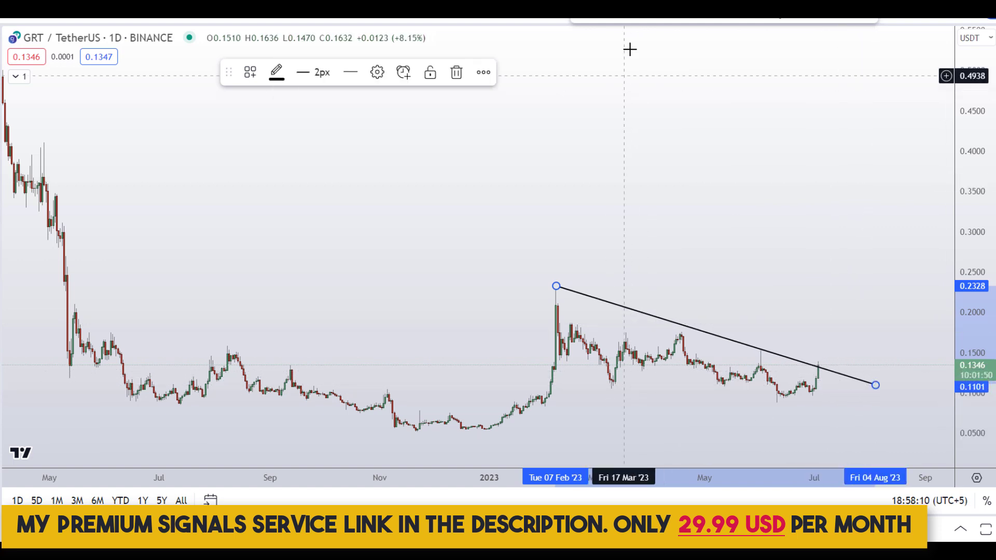
{"action": "left_click", "coordinate": [581, 376]}
{"action": "left_click_drag", "start_coordinate": [615, 385], "coordinate": [862, 409]}
{"action": "left_click", "coordinate": [661, 403]}
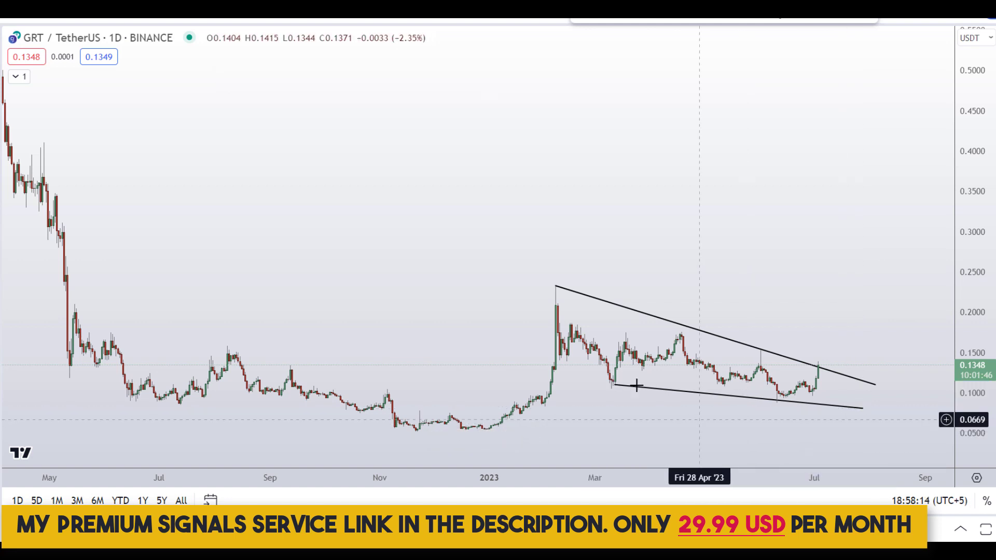
{"action": "scroll", "coordinate": [660, 384], "scroll_direction": "up", "scroll_amount": 5}
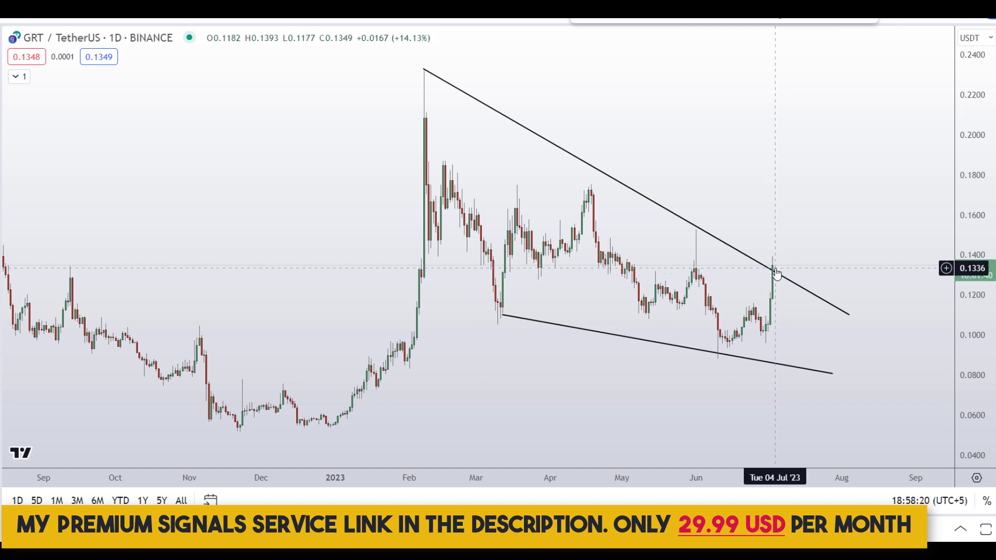
{"action": "scroll", "coordinate": [777, 273], "scroll_direction": "down", "scroll_amount": 6}
{"action": "scroll", "coordinate": [784, 275], "scroll_direction": "up", "scroll_amount": 5}
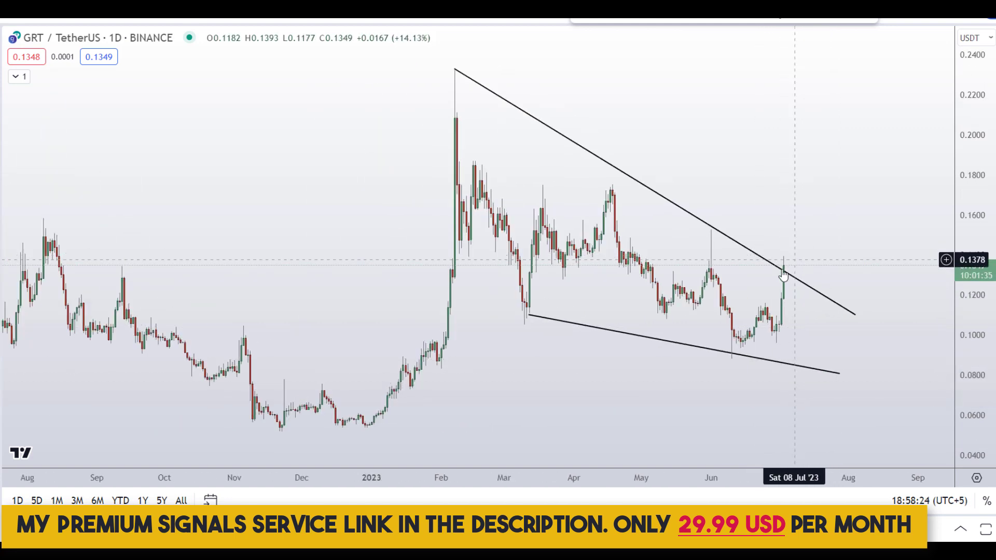
{"action": "scroll", "coordinate": [817, 253], "scroll_direction": "up", "scroll_amount": 2}
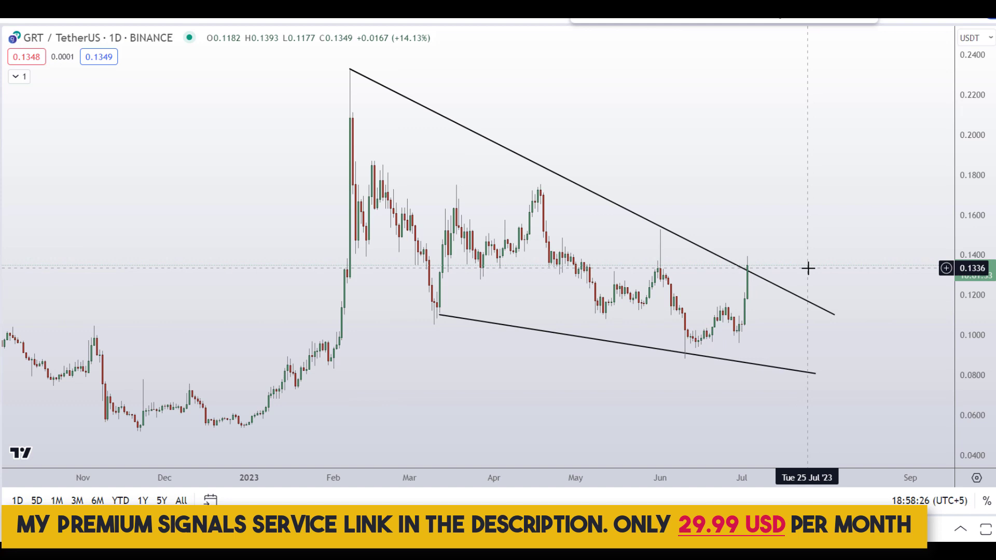
{"action": "scroll", "coordinate": [807, 266], "scroll_direction": "down", "scroll_amount": 4}
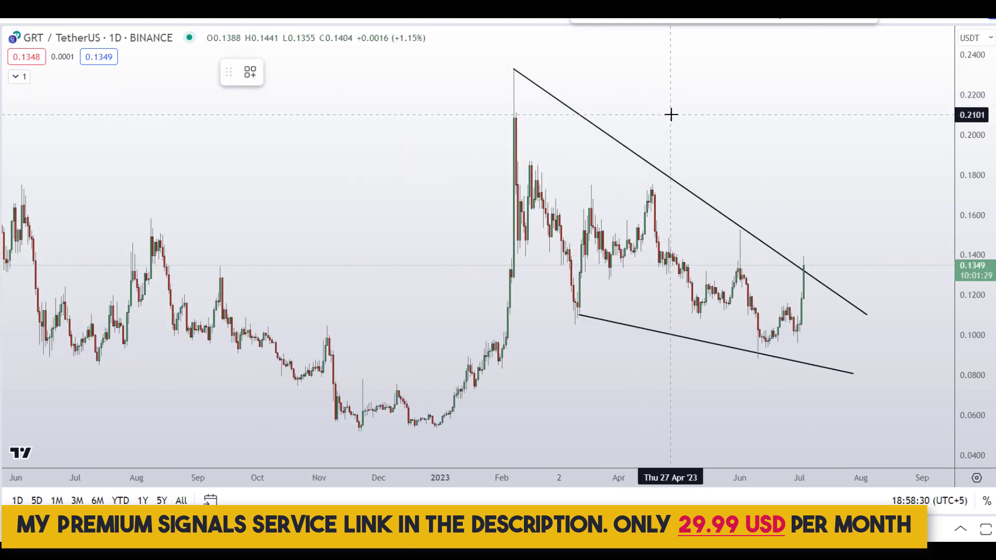
Place a horizontal resistance line at the 0.2271 February high
{"action": "left_click", "coordinate": [686, 80]}
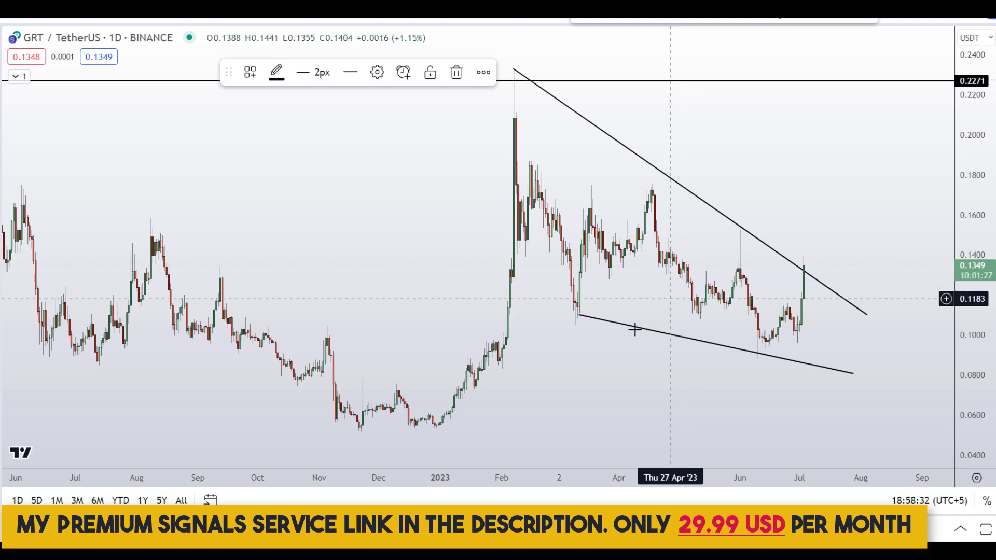
{"action": "scroll", "coordinate": [636, 331], "scroll_direction": "down", "scroll_amount": 3}
{"action": "left_click", "coordinate": [876, 334]}
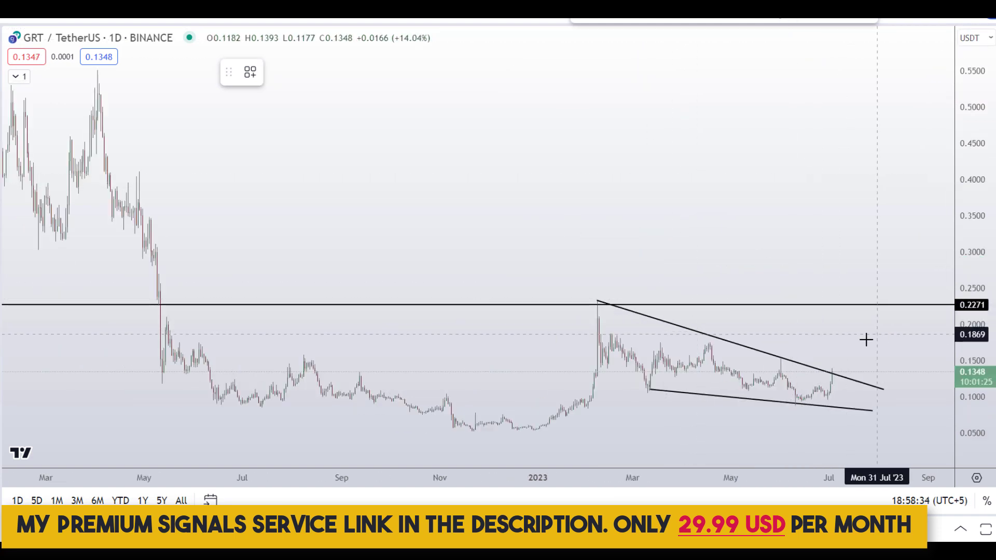
Measure the 0.0923 (67.87%) move from the wedge breakout up to 0.2271
{"action": "left_click", "coordinate": [867, 304]}
{"action": "scroll", "coordinate": [863, 334], "scroll_direction": "up", "scroll_amount": 3}
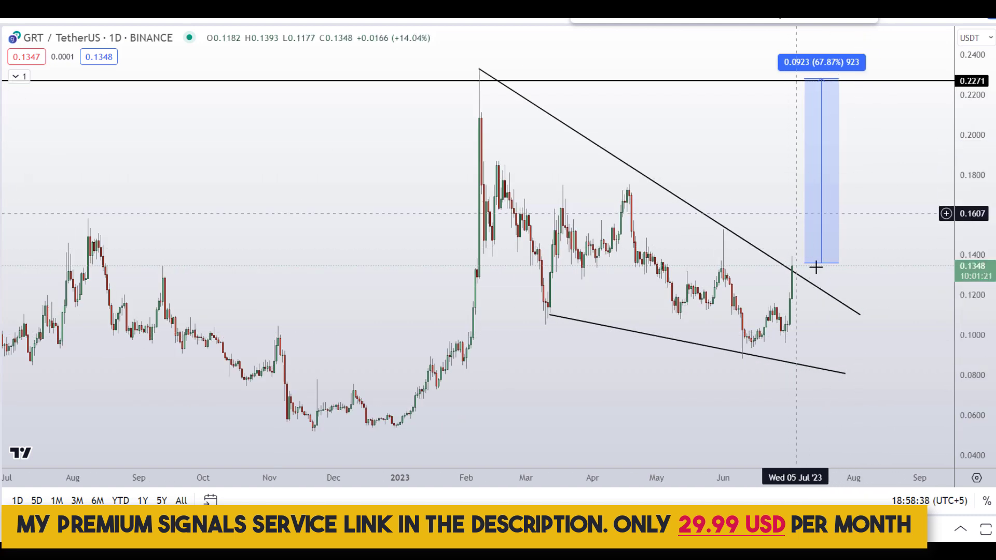
{"action": "scroll", "coordinate": [819, 202], "scroll_direction": "down", "scroll_amount": 3}
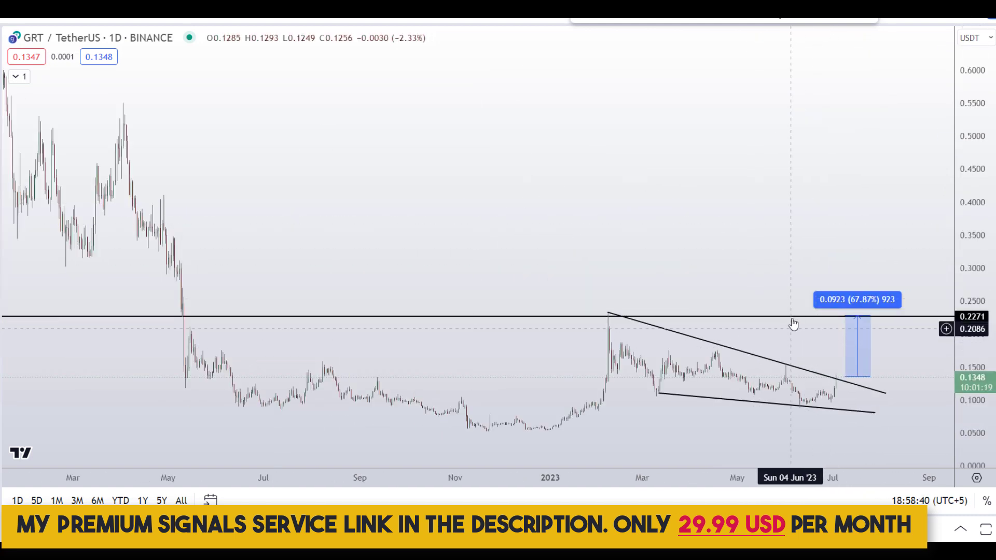
{"action": "scroll", "coordinate": [794, 318], "scroll_direction": "up", "scroll_amount": 2}
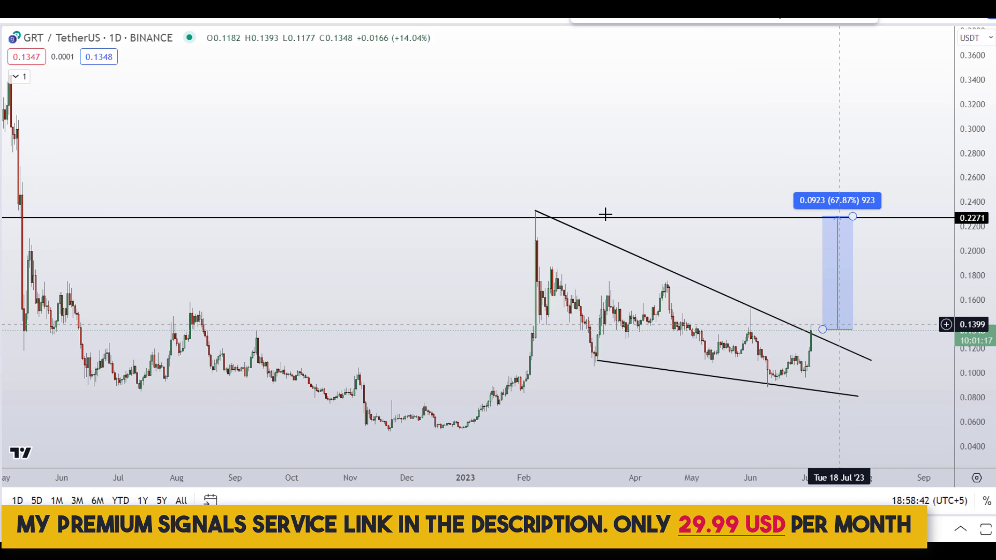
Switch the GRT/USDT chart to the 4h interval
{"action": "type", "text": "4h"}
{"action": "key", "text": "Return"}
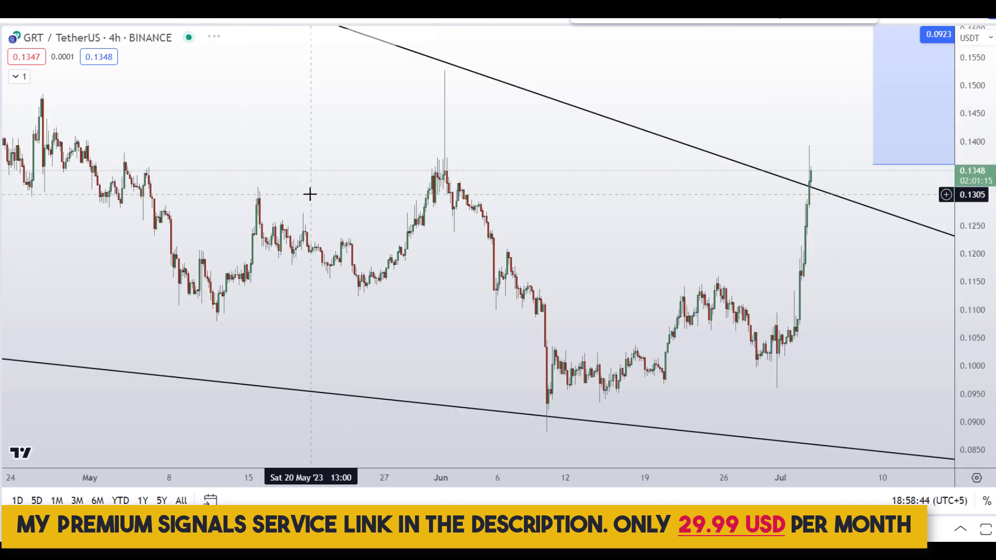
{"action": "scroll", "coordinate": [309, 196], "scroll_direction": "up", "scroll_amount": 3}
{"action": "scroll", "coordinate": [310, 196], "scroll_direction": "down", "scroll_amount": 4}
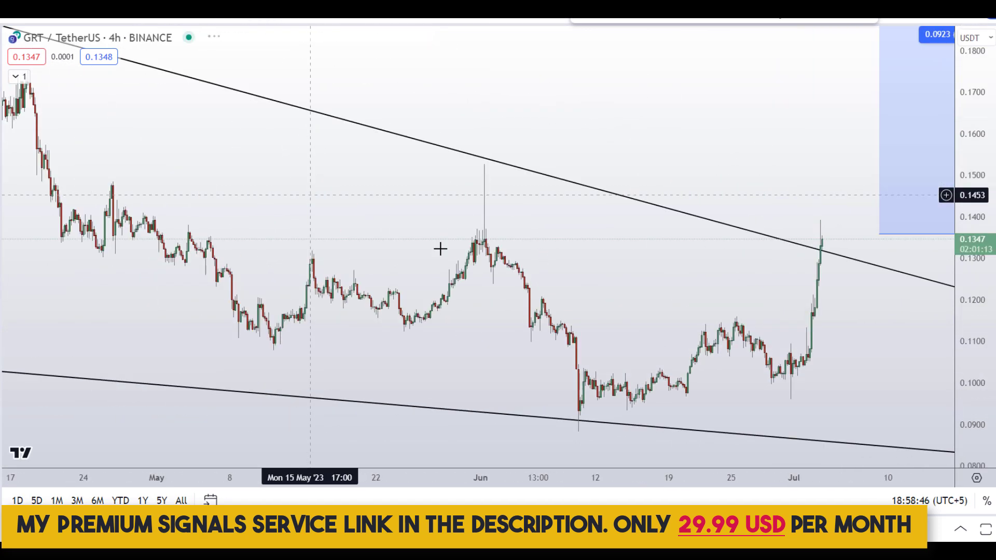
{"action": "scroll", "coordinate": [597, 259], "scroll_direction": "up", "scroll_amount": 2}
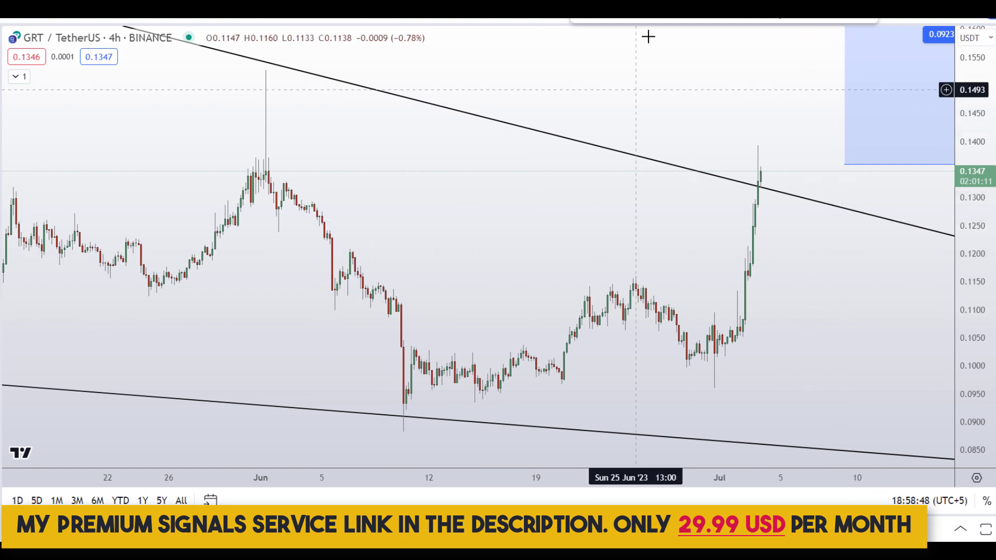
Mark a horizontal level at 0.1151 and circle the May consolidation around it in red
{"action": "left_click", "coordinate": [677, 280]}
{"action": "left_click_drag", "start_coordinate": [867, 338], "coordinate": [570, 352]}
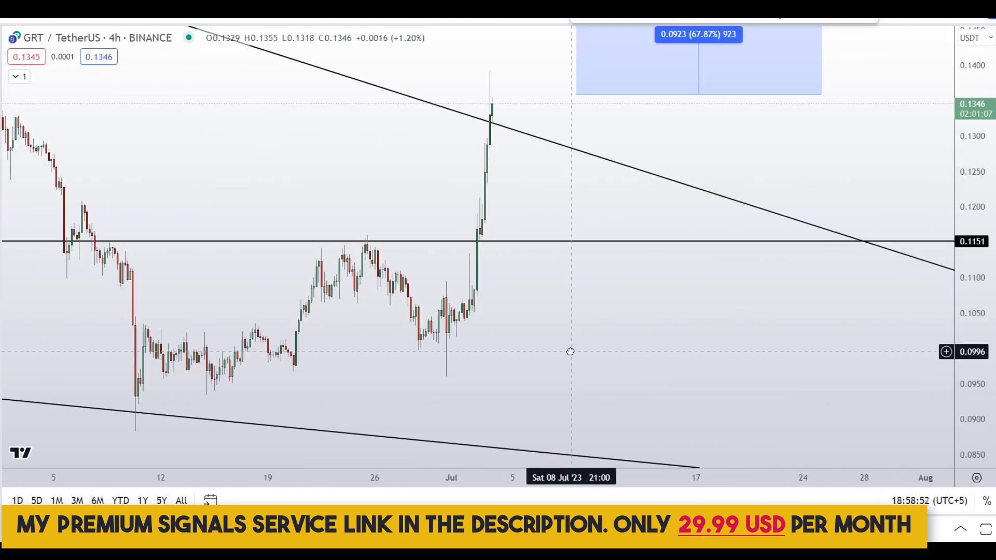
{"action": "scroll", "coordinate": [912, 358], "scroll_direction": "down", "scroll_amount": 8}
{"action": "scroll", "coordinate": [701, 128], "scroll_direction": "down", "scroll_amount": 2}
{"action": "mouse_move", "coordinate": [491, 278]}
{"action": "left_mouse_down"}
{"action": "mouse_move", "coordinate": [449, 319]}
{"action": "mouse_move", "coordinate": [668, 345]}
{"action": "mouse_move", "coordinate": [669, 270]}
{"action": "mouse_move", "coordinate": [483, 292]}
{"action": "left_mouse_up"}
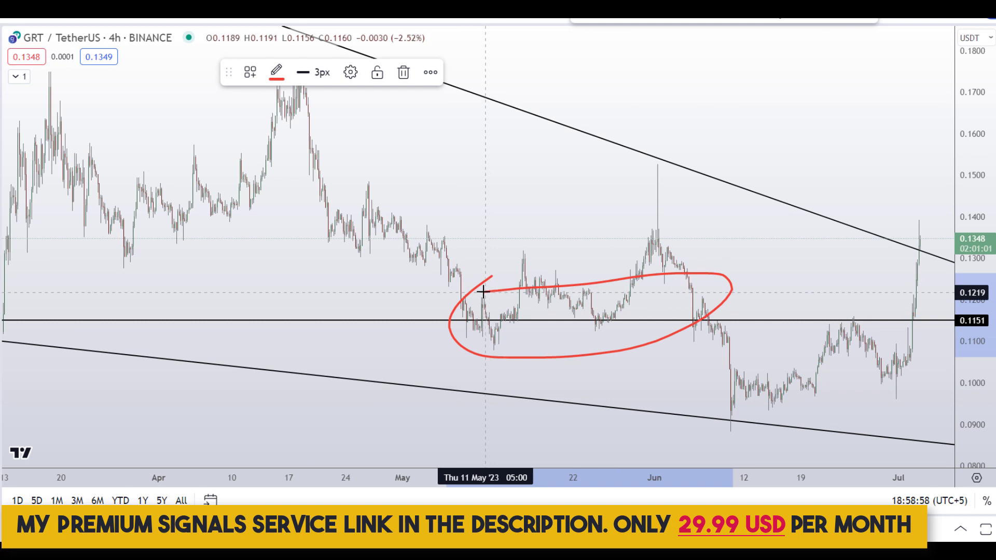
Undo the red ellipse, the late-June circle and the pullback sketch with Ctrl+Z
{"action": "mouse_move", "coordinate": [856, 313]}
{"action": "left_mouse_down"}
{"action": "mouse_move", "coordinate": [825, 327]}
{"action": "mouse_move", "coordinate": [830, 312]}
{"action": "left_mouse_up"}
{"action": "key", "text": "ctrl+z"}
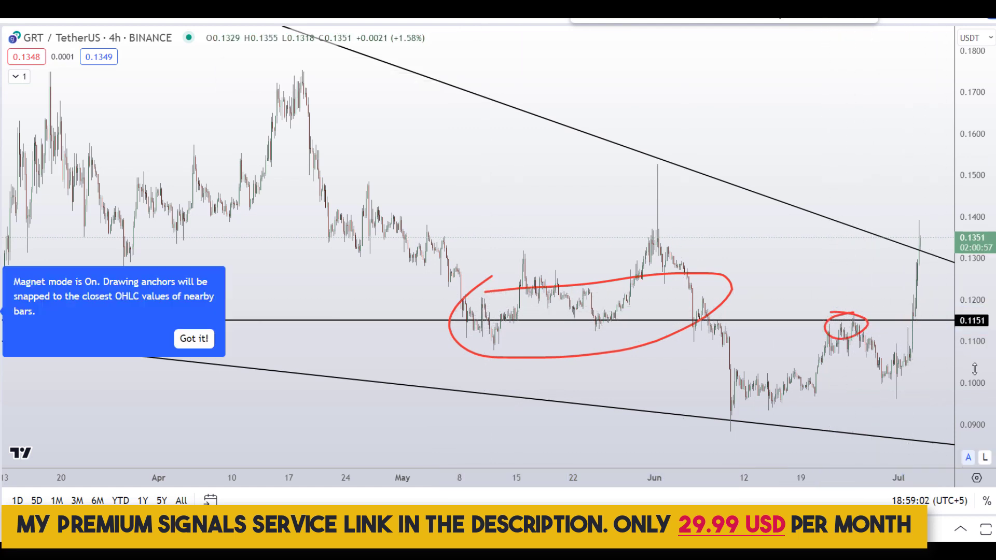
{"action": "key", "text": "ctrl+z"}
{"action": "scroll", "coordinate": [863, 344], "scroll_direction": "up", "scroll_amount": 6}
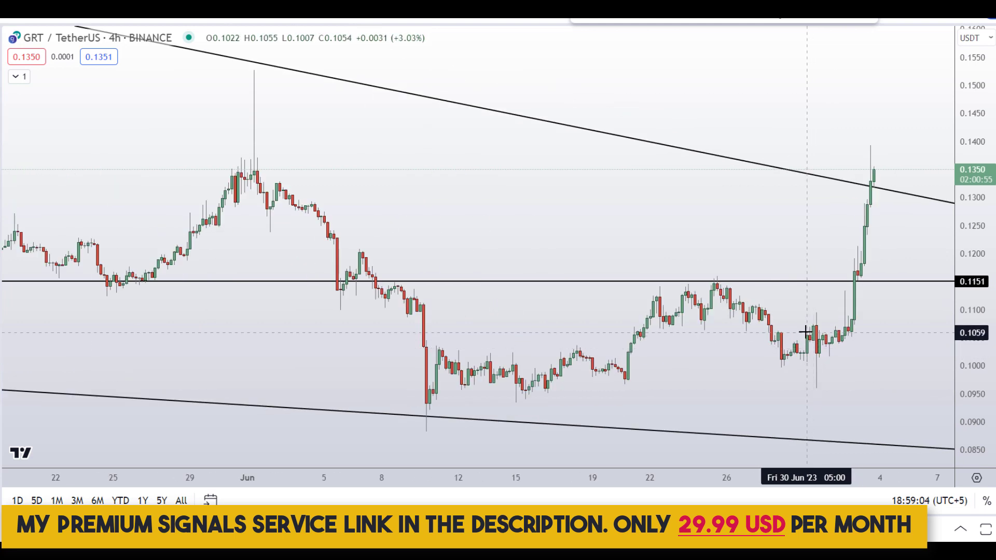
{"action": "left_click_drag", "start_coordinate": [866, 190], "coordinate": [913, 292]}
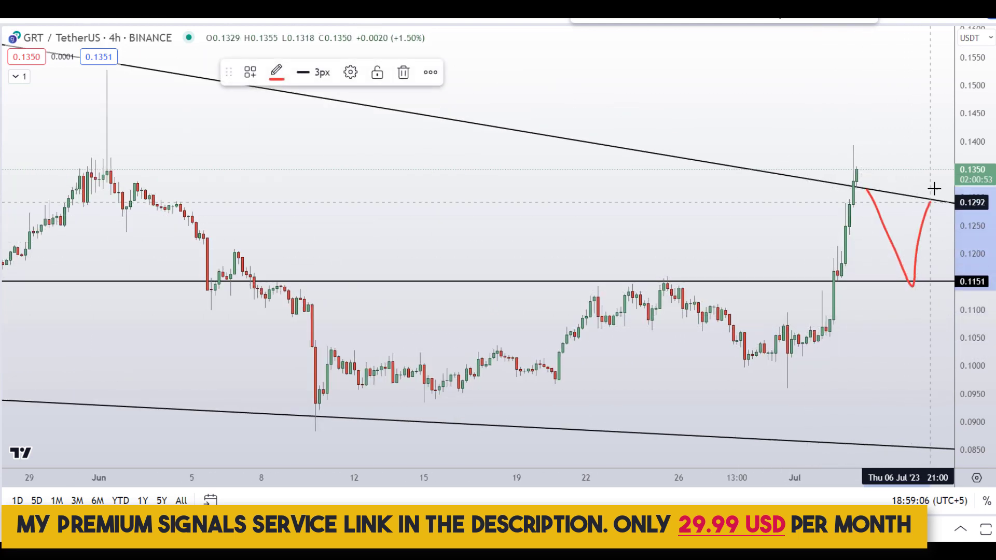
{"action": "key", "text": "ctrl+z"}
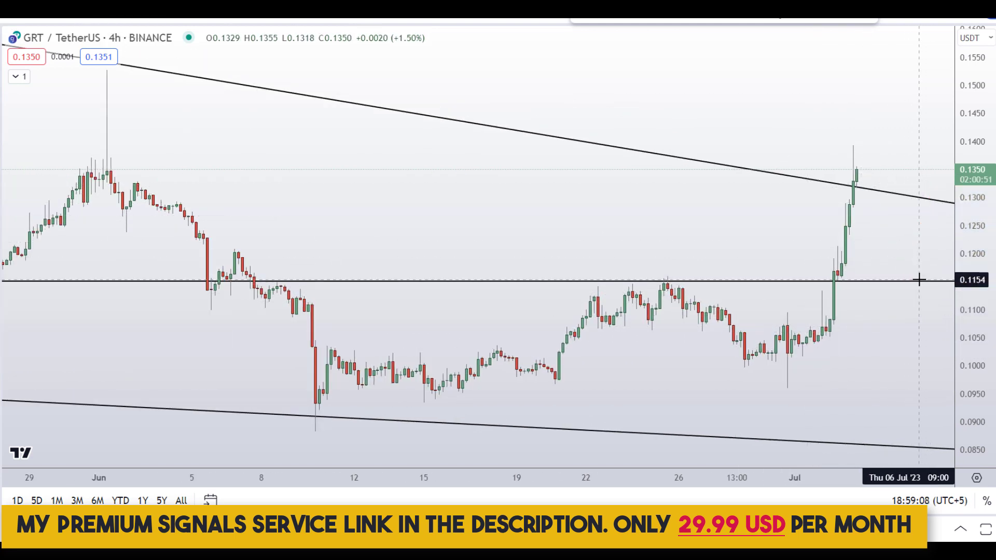
{"action": "left_click_drag", "start_coordinate": [718, 111], "coordinate": [473, 136]}
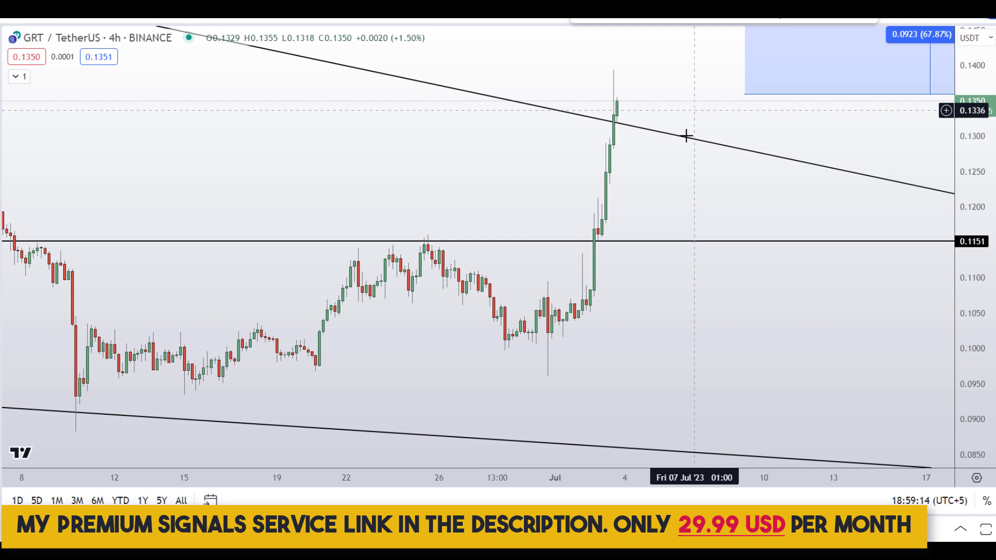
{"action": "scroll", "coordinate": [689, 224], "scroll_direction": "down", "scroll_amount": 2}
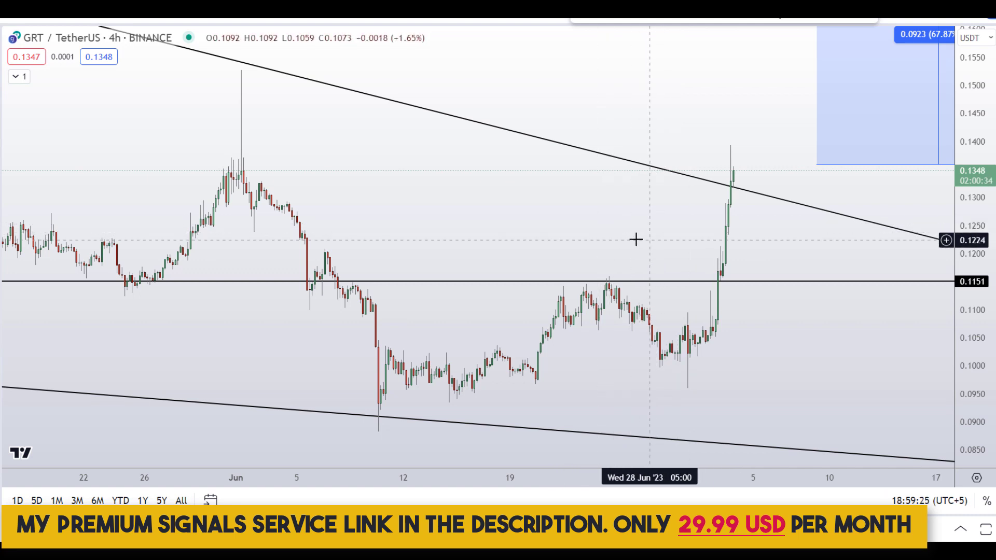
{"action": "left_click_drag", "start_coordinate": [609, 239], "coordinate": [494, 241]}
{"action": "scroll", "coordinate": [500, 237], "scroll_direction": "down", "scroll_amount": 1}
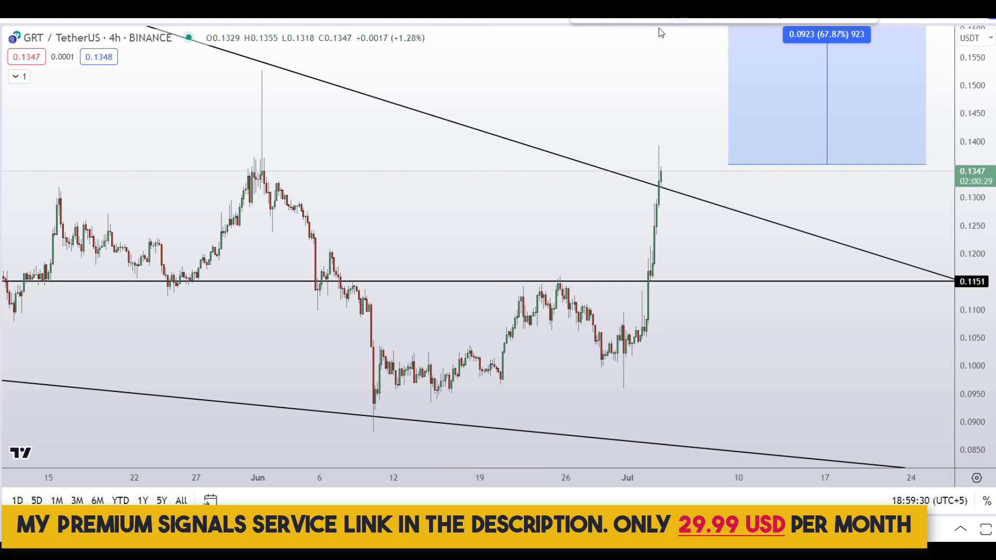
Add a horizontal support line at 0.0954 under the June lows, undoing a stray red loop
{"action": "left_click", "coordinate": [690, 392]}
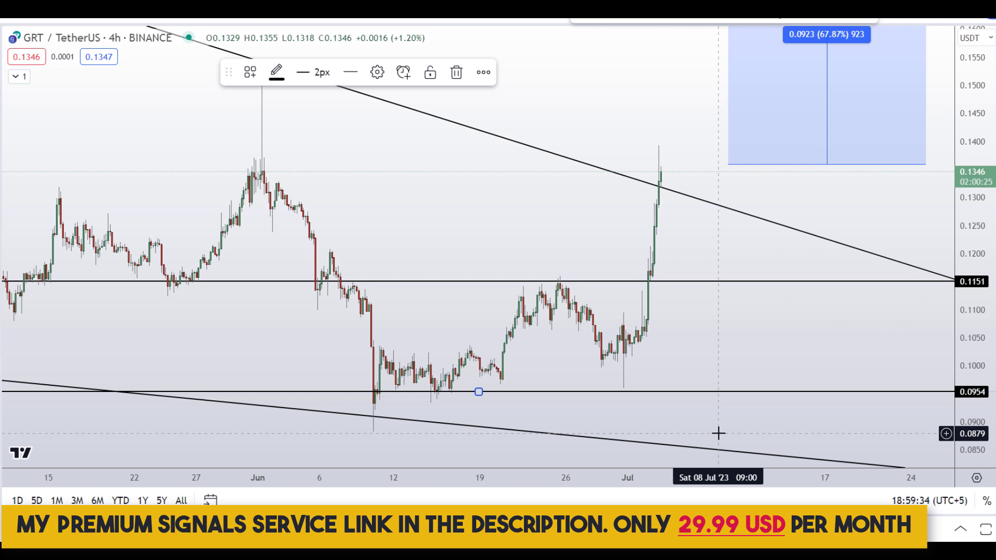
{"action": "left_click", "coordinate": [596, 82]}
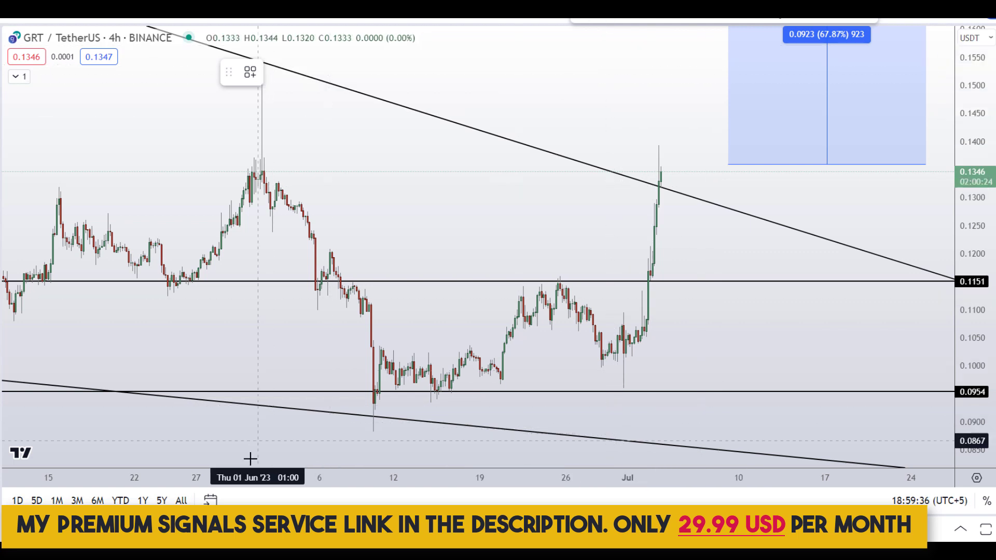
{"action": "mouse_move", "coordinate": [362, 345]}
{"action": "left_mouse_down"}
{"action": "mouse_move", "coordinate": [335, 483]}
{"action": "mouse_move", "coordinate": [402, 495]}
{"action": "mouse_move", "coordinate": [694, 383]}
{"action": "mouse_move", "coordinate": [570, 364]}
{"action": "left_mouse_up"}
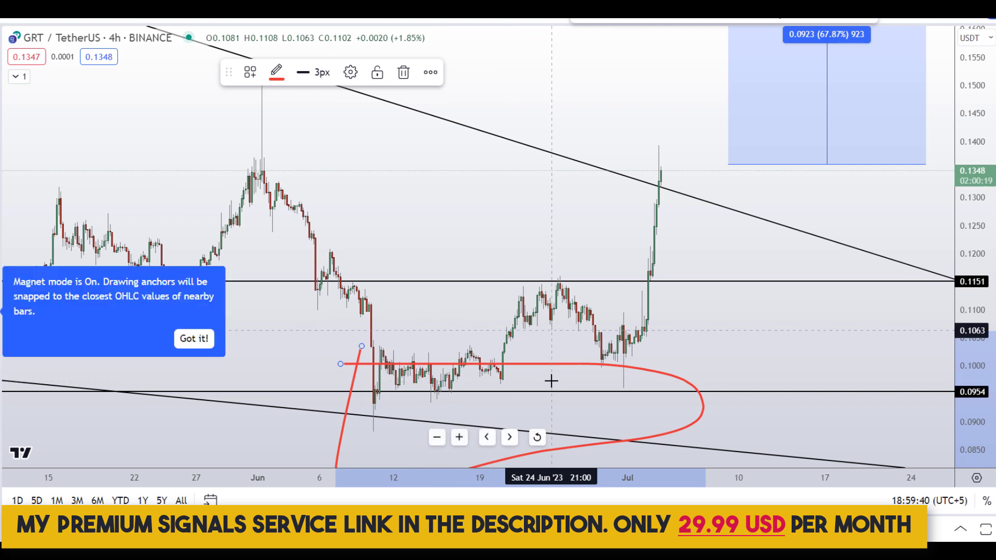
{"action": "key", "text": "ctrl+z"}
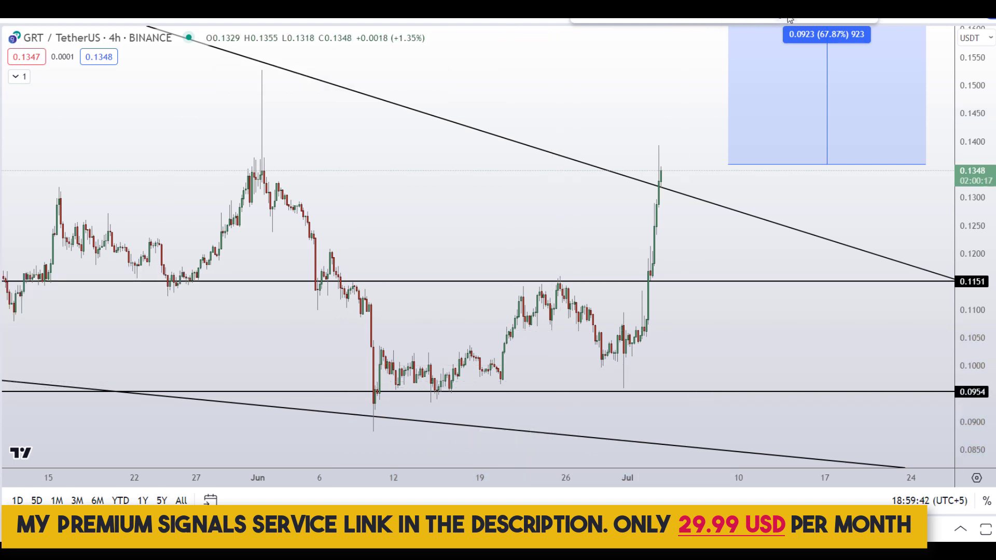
{"action": "left_click", "coordinate": [710, 279], "text": "shift"}
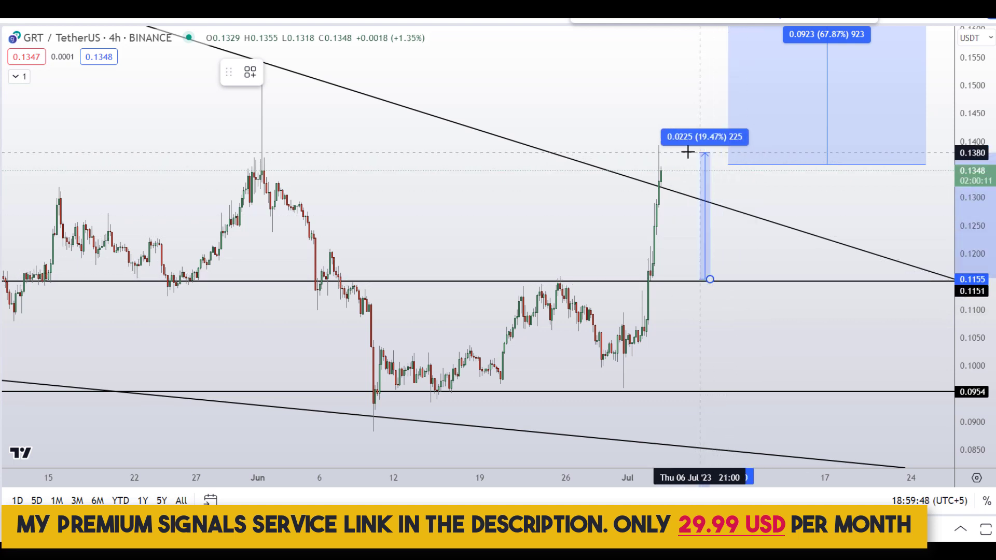
Add range measurements 0.1151→0.1387 (20.12%) and 0.0961→0.1156 (20.29%), then switch to 1D
{"action": "left_click", "coordinate": [654, 149]}
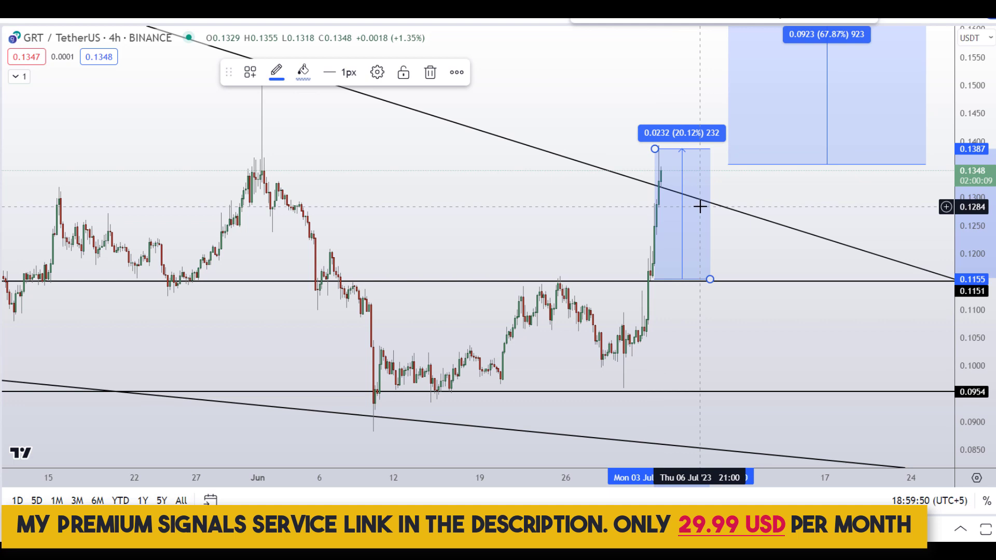
{"action": "left_click_drag", "start_coordinate": [763, 241], "coordinate": [666, 190]}
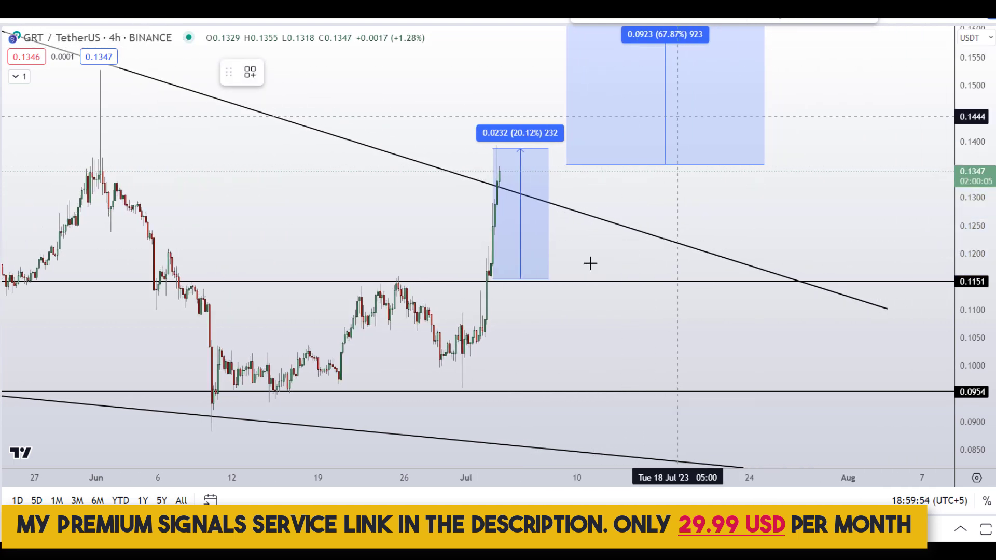
{"action": "left_click", "coordinate": [674, 388], "text": "shift"}
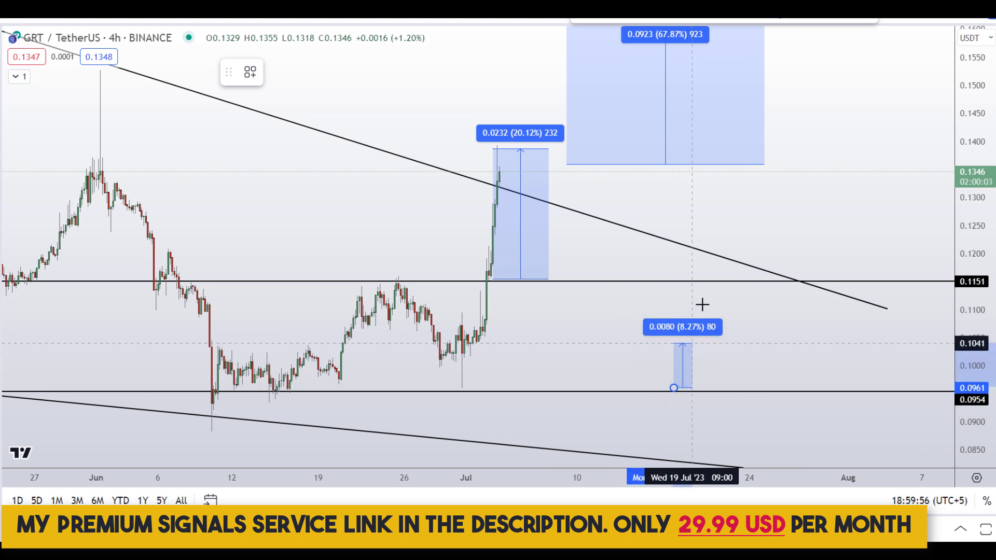
{"action": "left_click", "coordinate": [711, 279]}
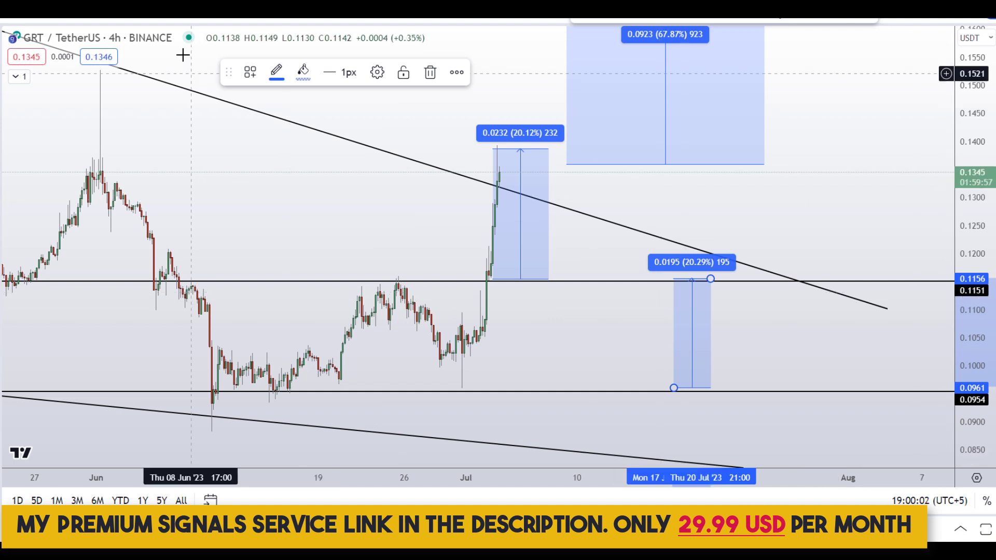
{"action": "left_click", "coordinate": [248, 21]}
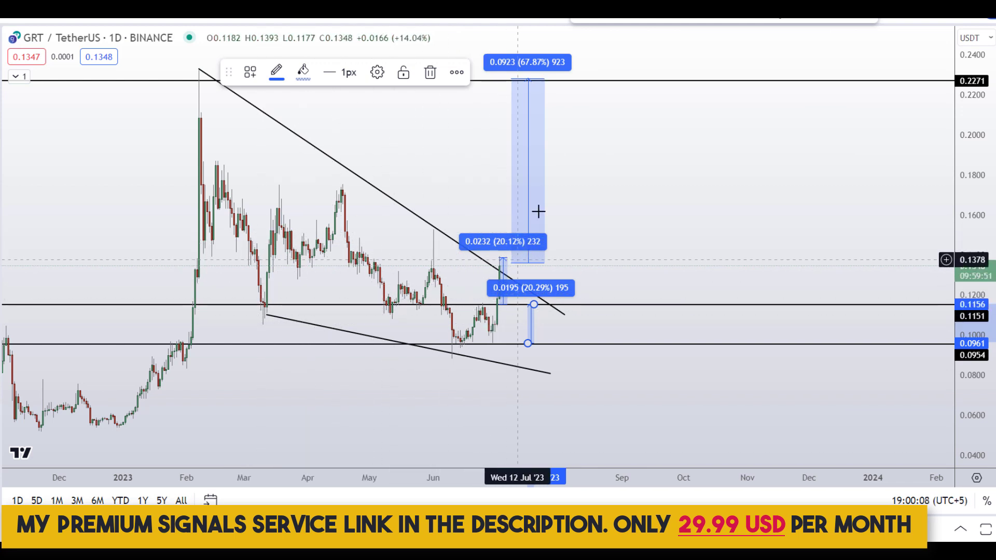
Pan back, zoom out and circle the falling wedge in red with the brush
{"action": "left_click_drag", "start_coordinate": [643, 164], "coordinate": [816, 184]}
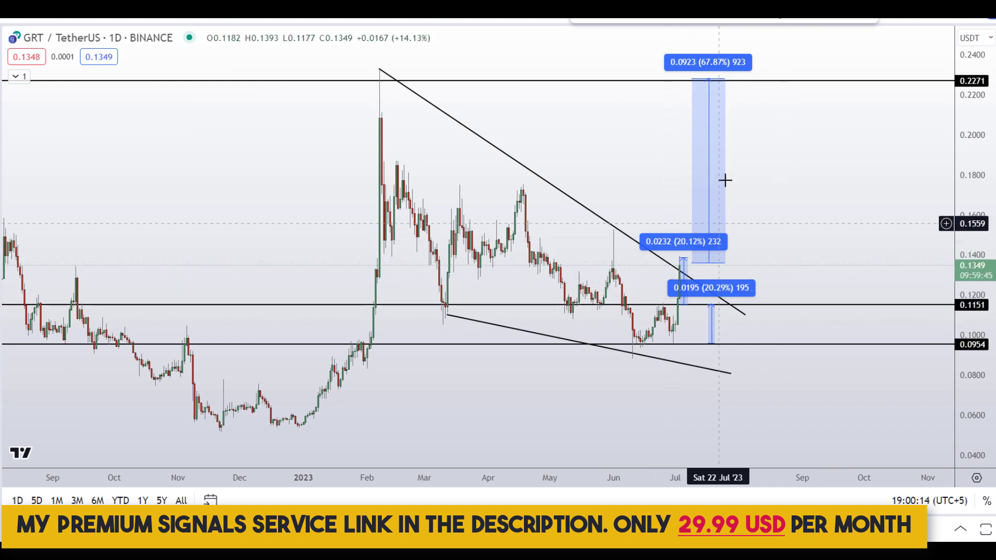
{"action": "scroll", "coordinate": [628, 211], "scroll_direction": "down", "scroll_amount": 2}
{"action": "key", "text": "alt+b"}
{"action": "mouse_move", "coordinate": [726, 182]}
{"action": "left_mouse_down"}
{"action": "mouse_move", "coordinate": [643, 392]}
{"action": "mouse_move", "coordinate": [787, 415]}
{"action": "left_mouse_up"}
{"action": "mouse_move", "coordinate": [839, 389]}
{"action": "left_mouse_down"}
{"action": "mouse_move", "coordinate": [849, 216]}
{"action": "mouse_move", "coordinate": [771, 176]}
{"action": "mouse_move", "coordinate": [694, 187]}
{"action": "mouse_move", "coordinate": [651, 242]}
{"action": "left_mouse_up"}
Circle the 67.87%, 20.12% and 20.29% measurement labels in red
{"action": "mouse_move", "coordinate": [783, 207]}
{"action": "left_mouse_down"}
{"action": "mouse_move", "coordinate": [726, 225]}
{"action": "mouse_move", "coordinate": [762, 258]}
{"action": "mouse_move", "coordinate": [823, 238]}
{"action": "mouse_move", "coordinate": [763, 201]}
{"action": "left_mouse_up"}
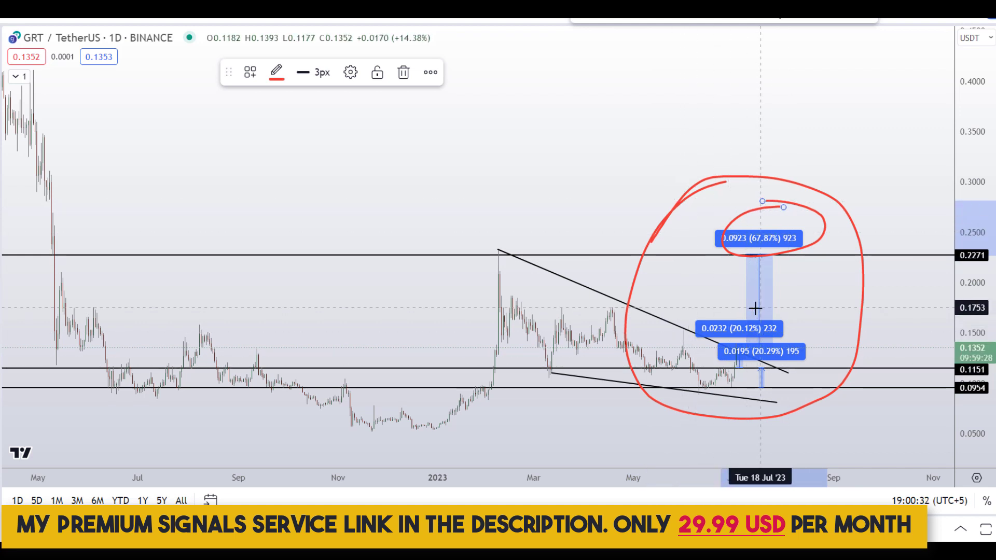
{"action": "mouse_move", "coordinate": [747, 311]}
{"action": "left_mouse_down"}
{"action": "mouse_move", "coordinate": [713, 325]}
{"action": "mouse_move", "coordinate": [755, 332]}
{"action": "mouse_move", "coordinate": [734, 312]}
{"action": "left_mouse_up"}
{"action": "mouse_move", "coordinate": [769, 344]}
{"action": "left_mouse_down"}
{"action": "mouse_move", "coordinate": [737, 345]}
{"action": "mouse_move", "coordinate": [786, 356]}
{"action": "mouse_move", "coordinate": [763, 366]}
{"action": "left_mouse_up"}
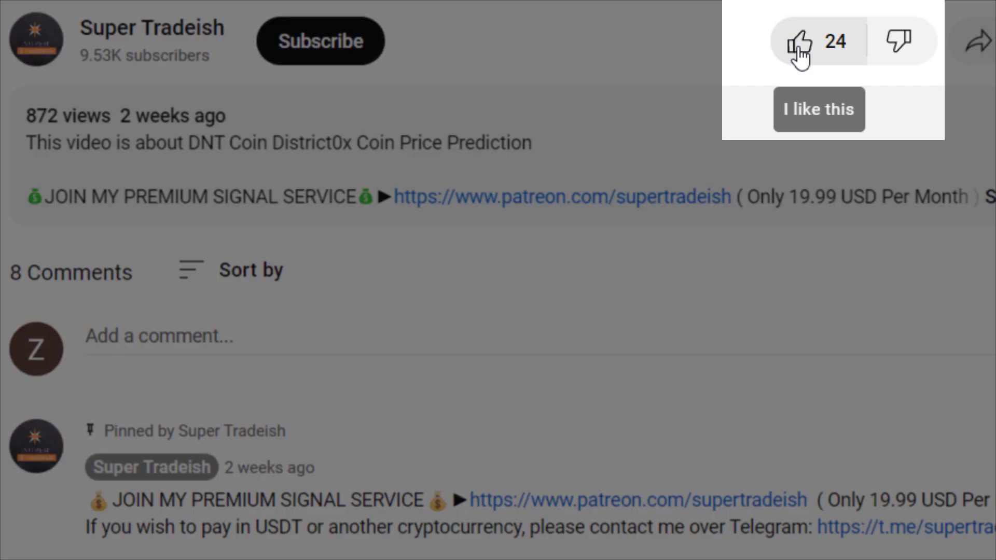
Like the DNT Coin video, subscribe to the channel and set notifications to All
{"action": "left_click", "coordinate": [798, 48]}
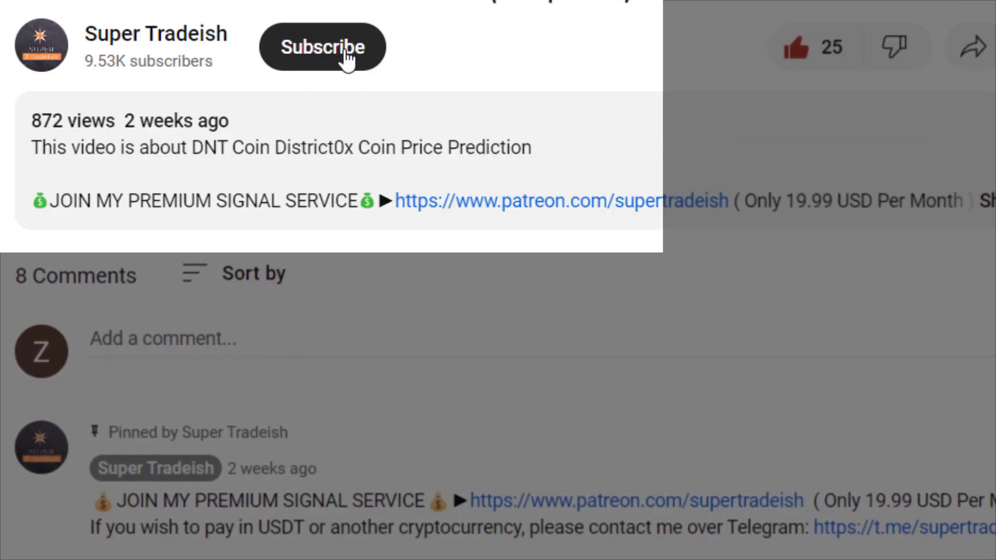
{"action": "left_click", "coordinate": [346, 60]}
{"action": "left_click", "coordinate": [422, 48]}
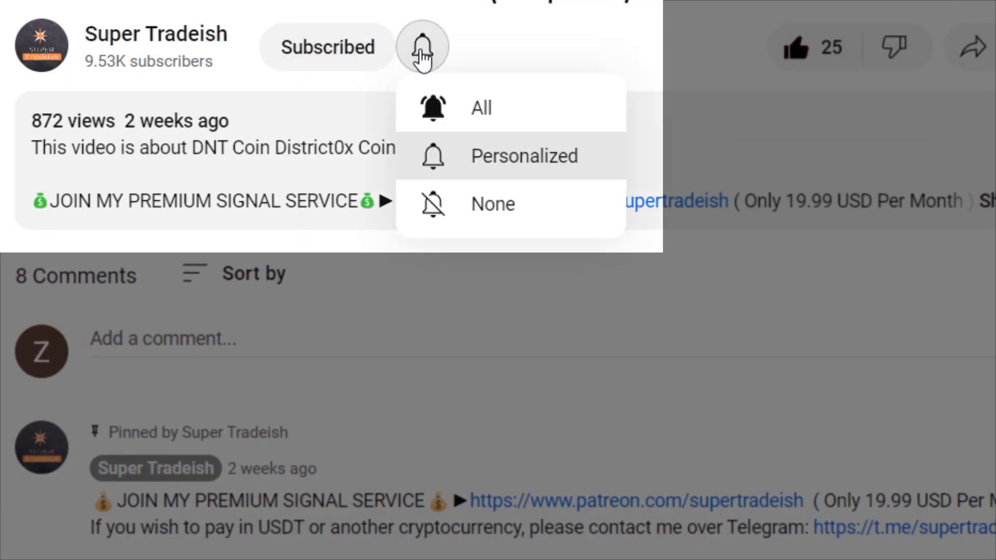
{"action": "left_click", "coordinate": [509, 111]}
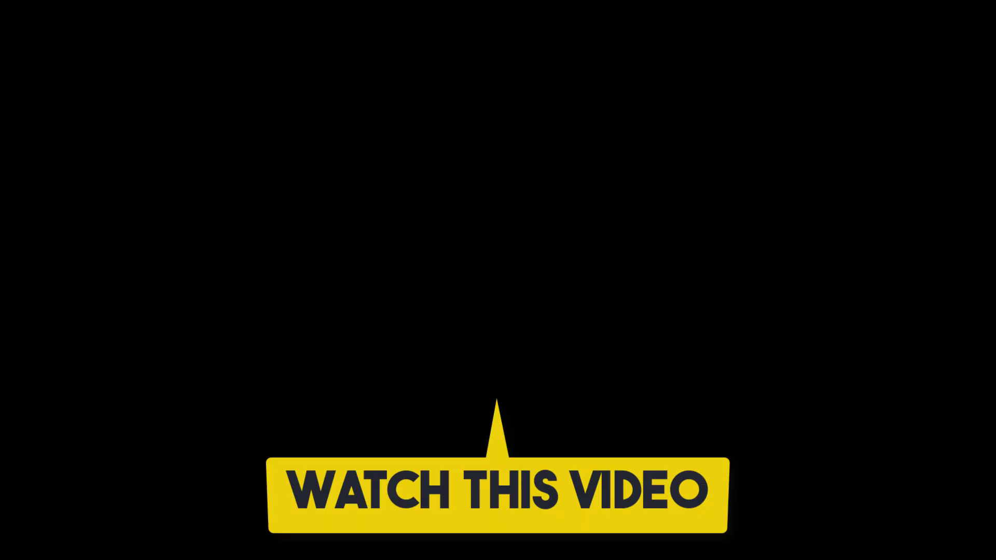